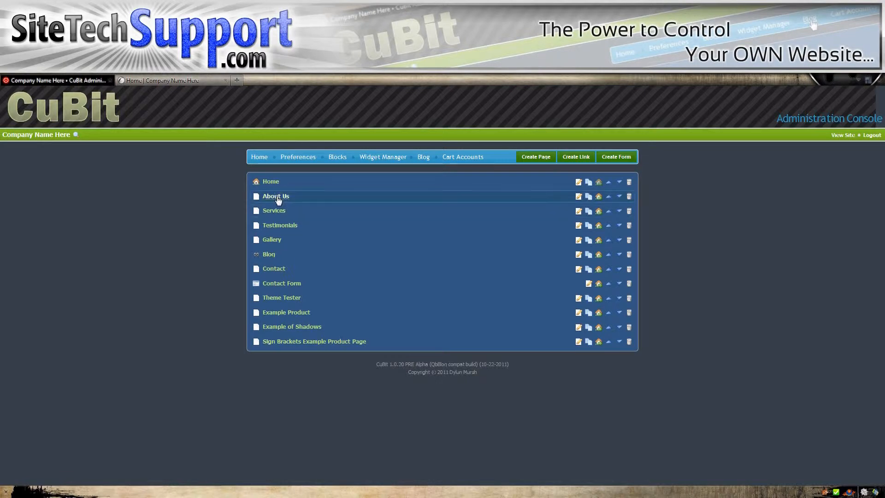
Step: Open the About Us page for editing and look through its content down to the banner image
click(277, 197)
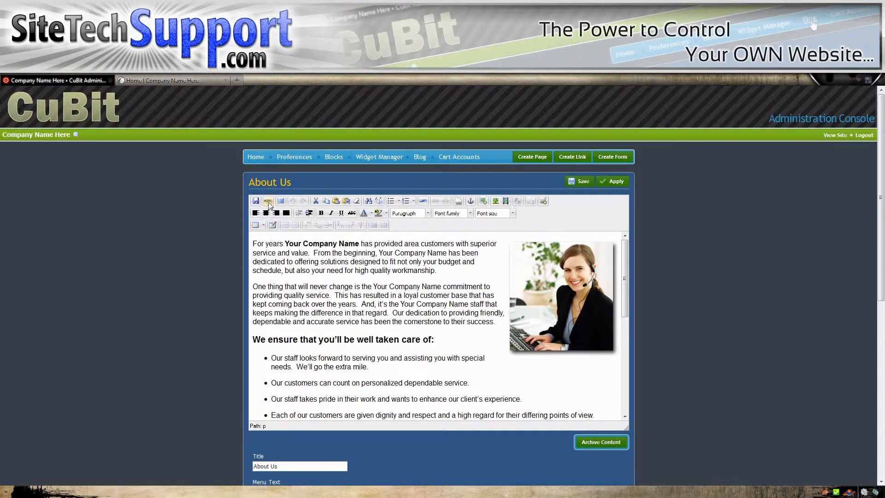
click(358, 254)
scroll(419, 278, down, 3)
scroll(419, 278, down, 5)
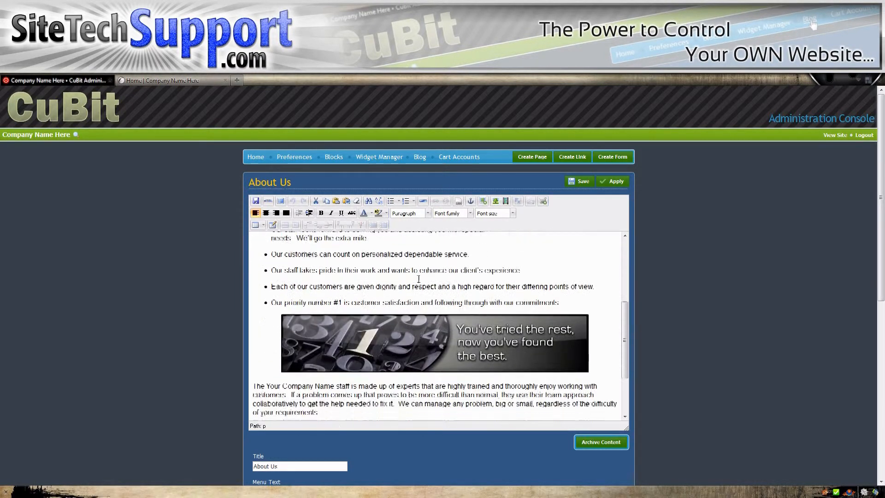
scroll(418, 278, up, 8)
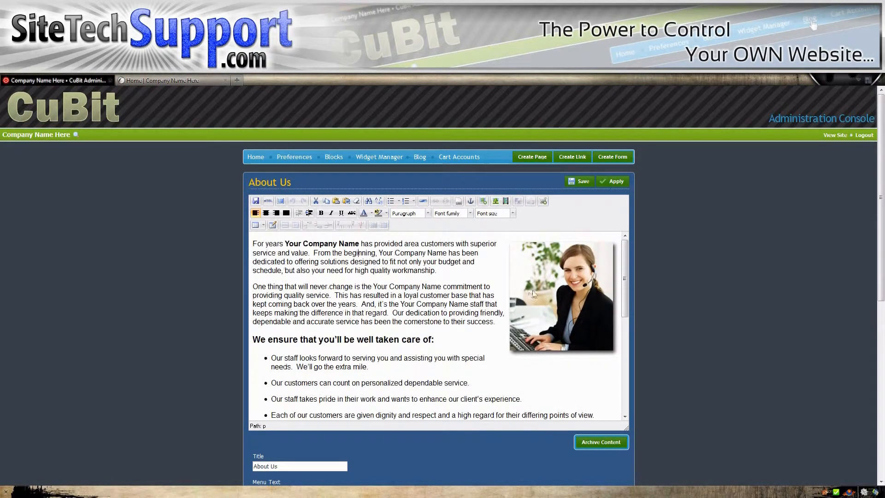
Step: Open the image settings of the photo beside the intro text and review its description and title fields
click(544, 273)
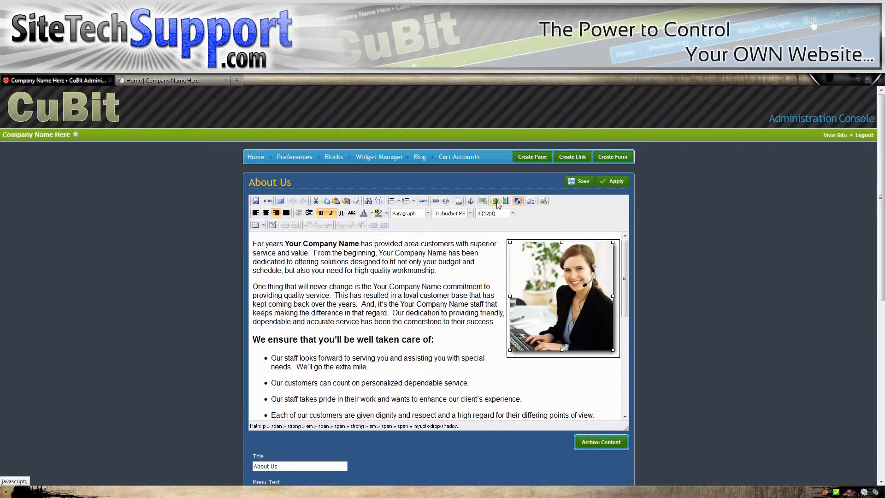
click(496, 202)
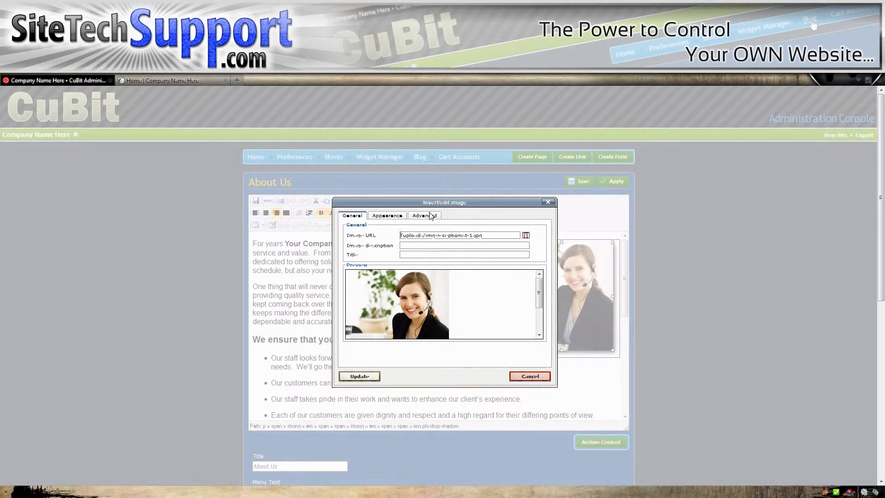
drag(397, 203, 371, 202)
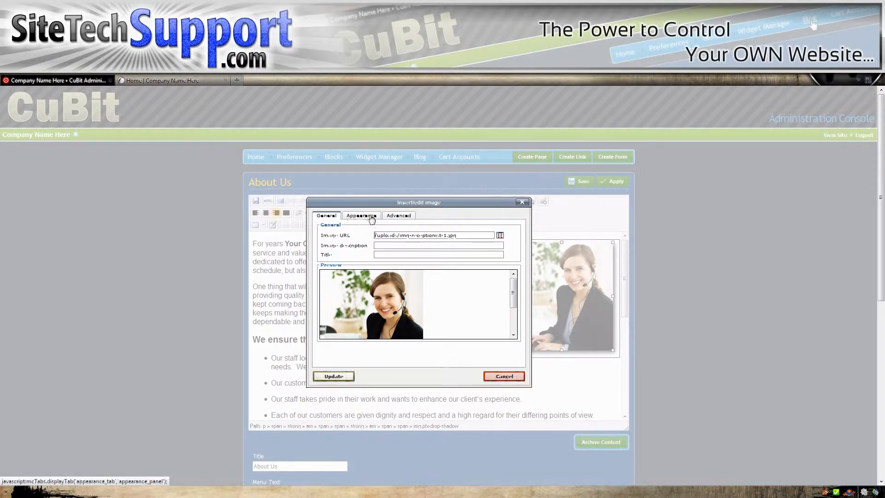
click(387, 246)
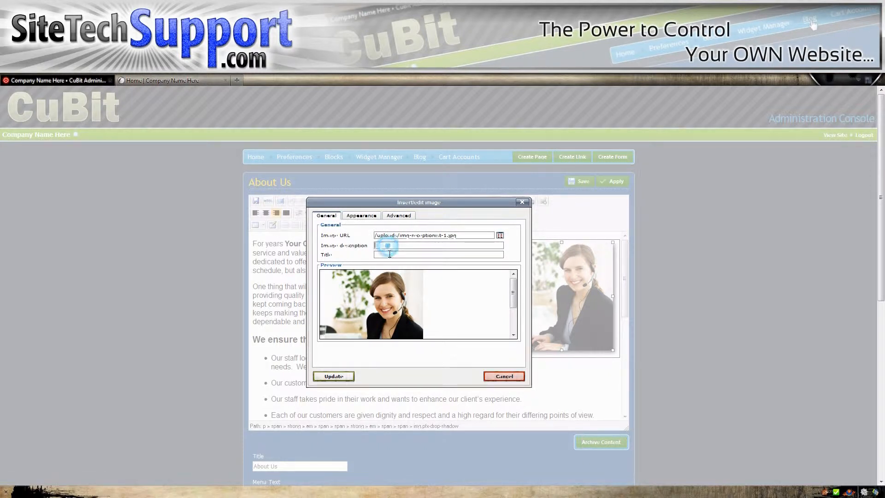
click(384, 253)
click(382, 246)
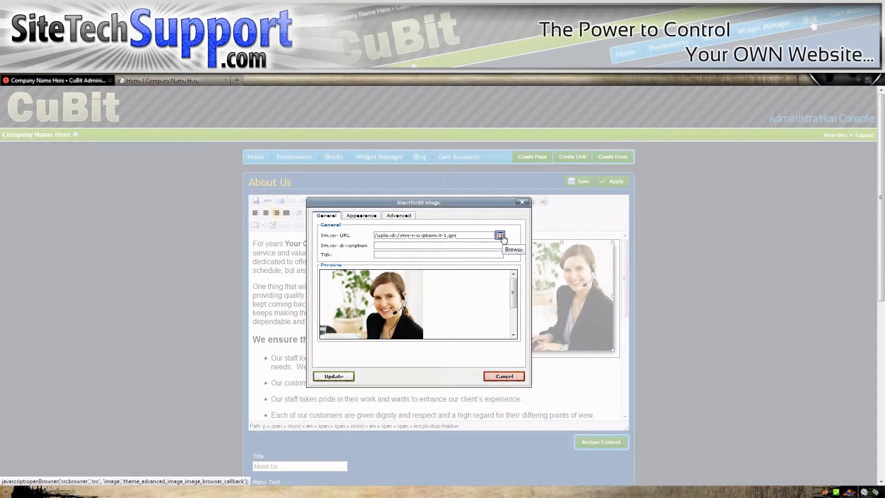
Step: Try Left alignment for the photo in its appearance settings and return it to Right
click(361, 216)
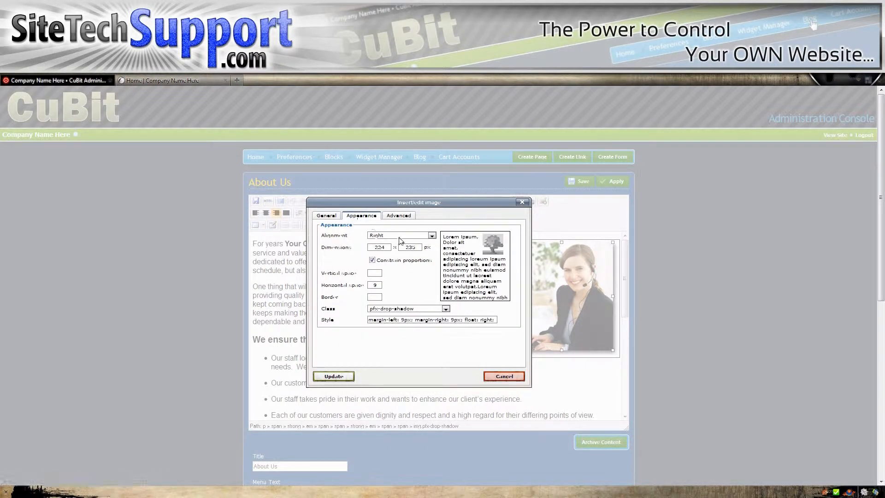
drag(456, 202, 451, 228)
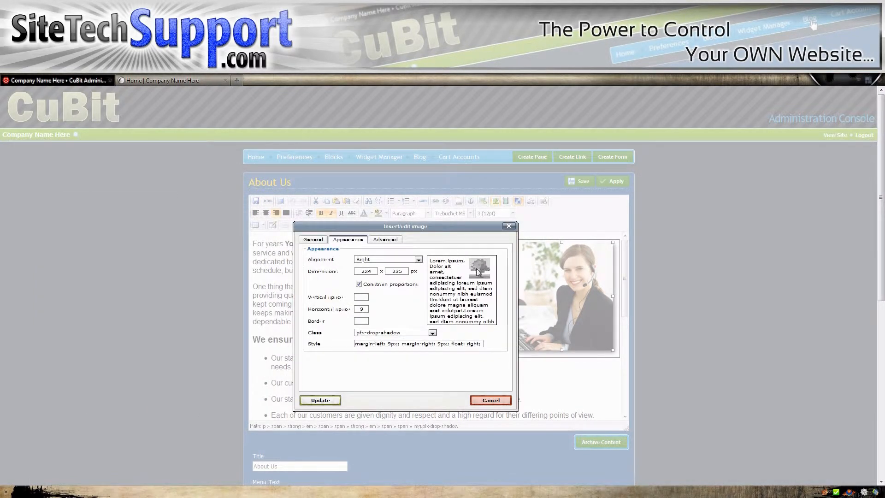
click(418, 259)
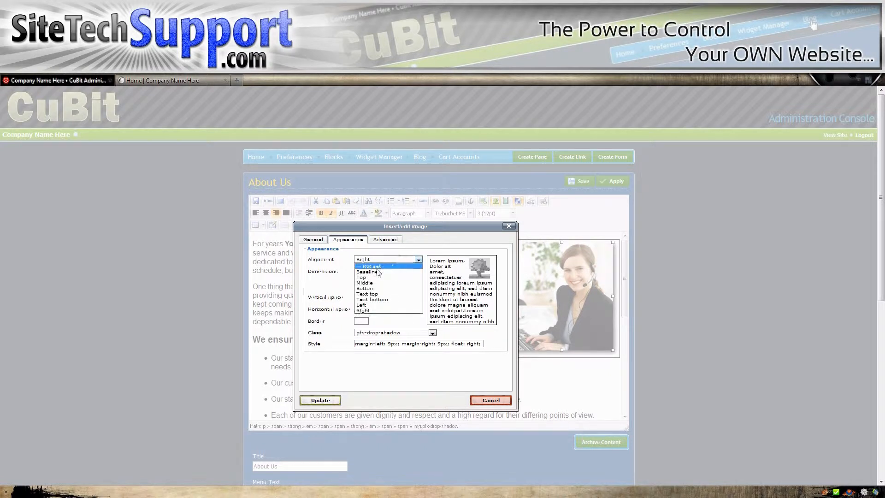
click(369, 306)
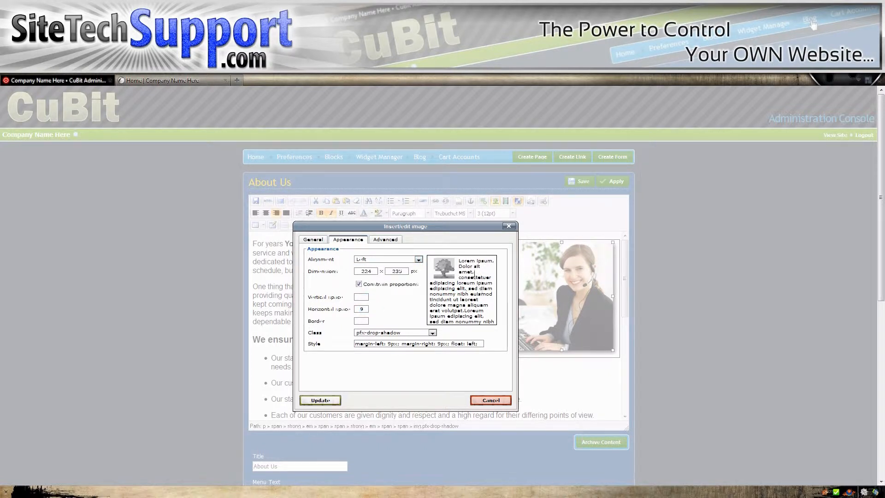
click(394, 259)
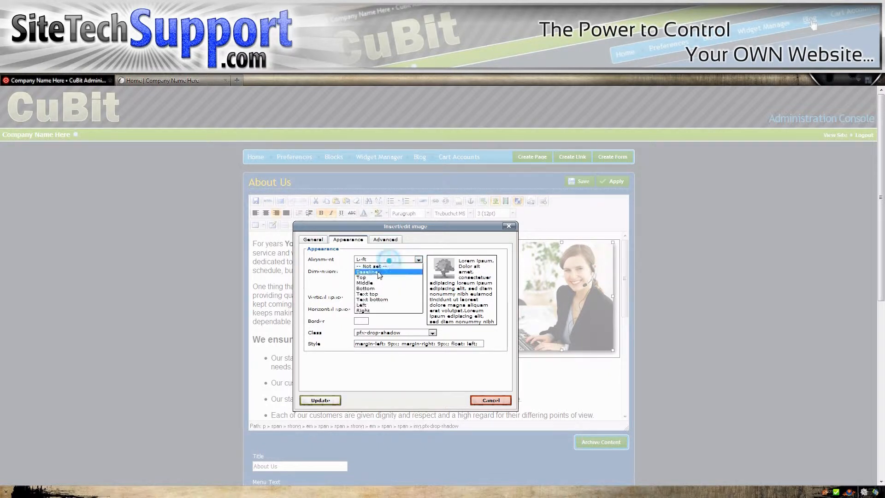
click(365, 311)
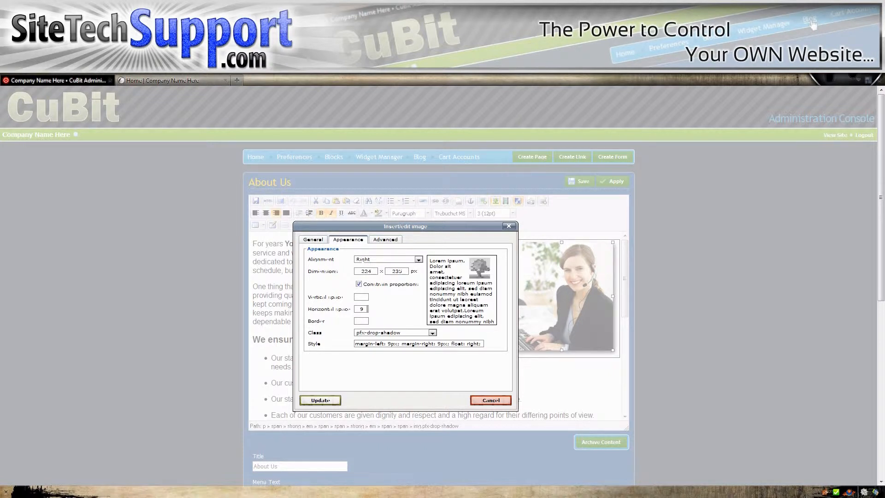
Step: Try a horizontal space of 30 around the photo and set it back to 9
drag(421, 226, 300, 228)
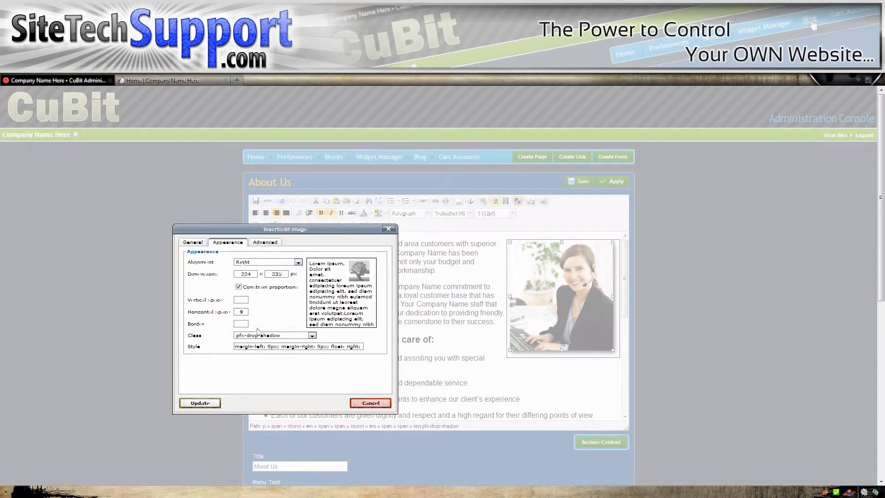
double_click(241, 312)
click(319, 296)
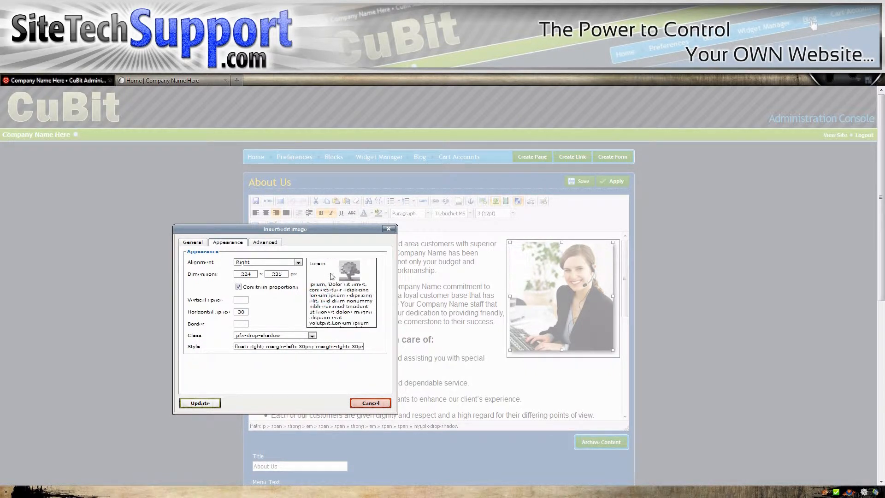
double_click(243, 312)
click(322, 291)
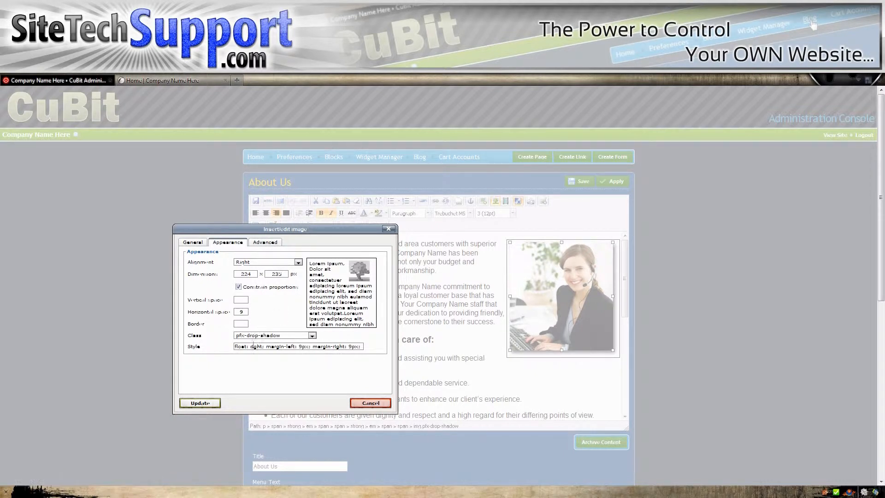
Step: Review the photo's advanced swap-image and miscellaneous options, and update the image with its current appearance settings
click(265, 245)
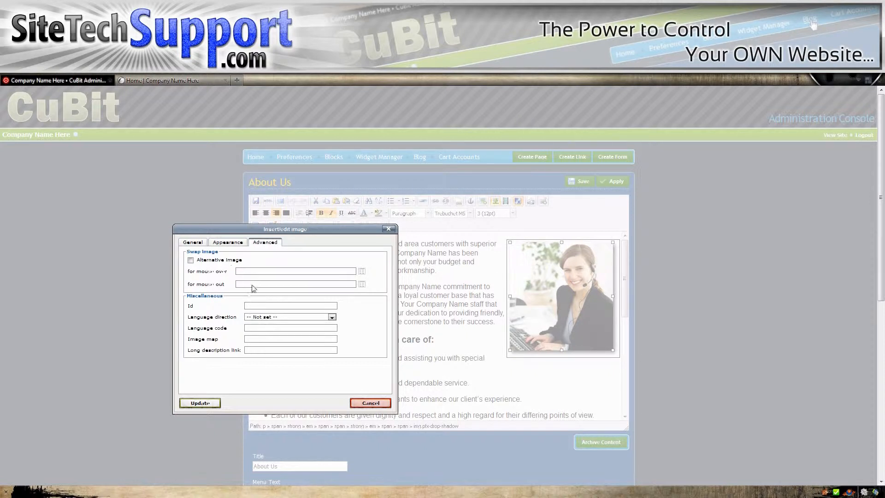
click(227, 243)
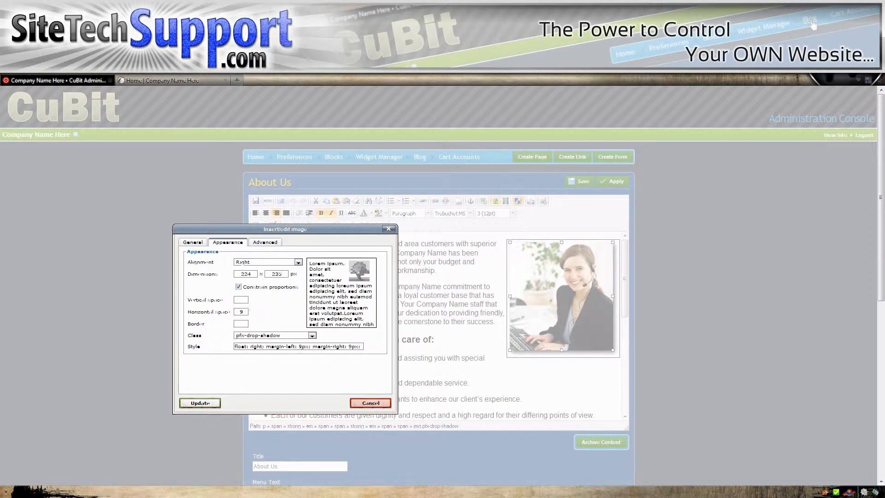
click(205, 403)
click(449, 287)
Step: Apply the PhotoFX effect White Outline with Drop Shadow to the photo beside the intro text
click(555, 284)
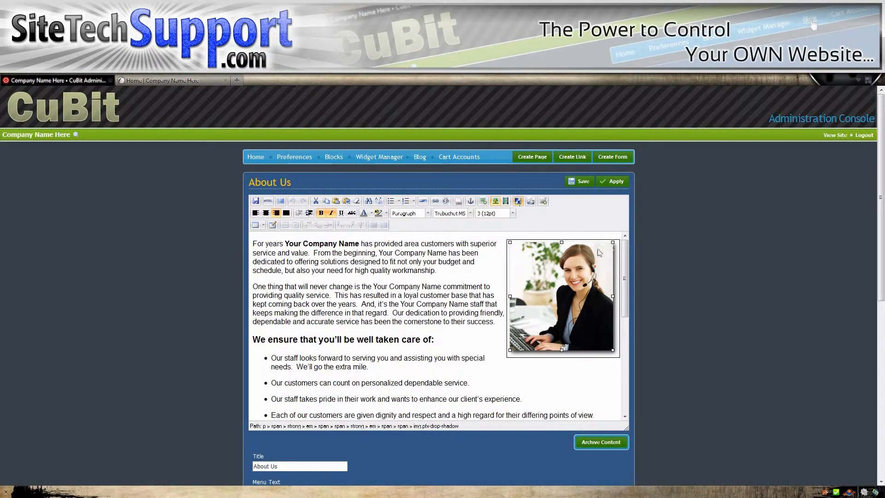
click(518, 201)
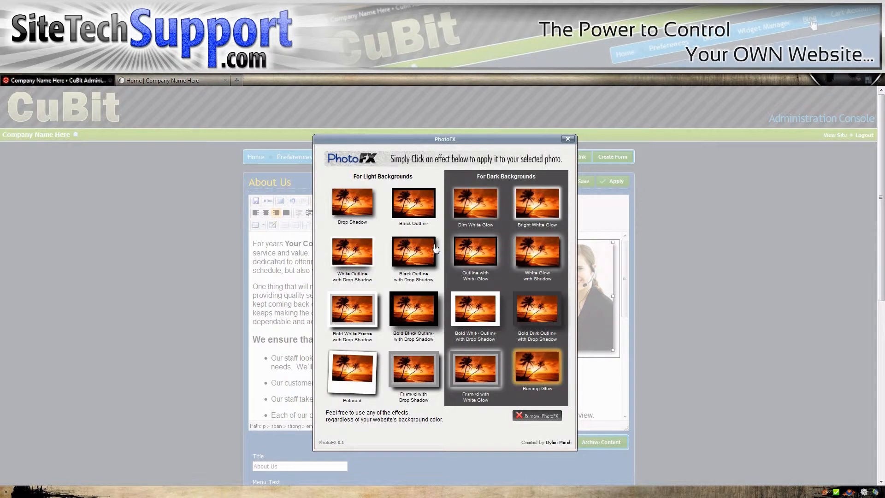
click(357, 249)
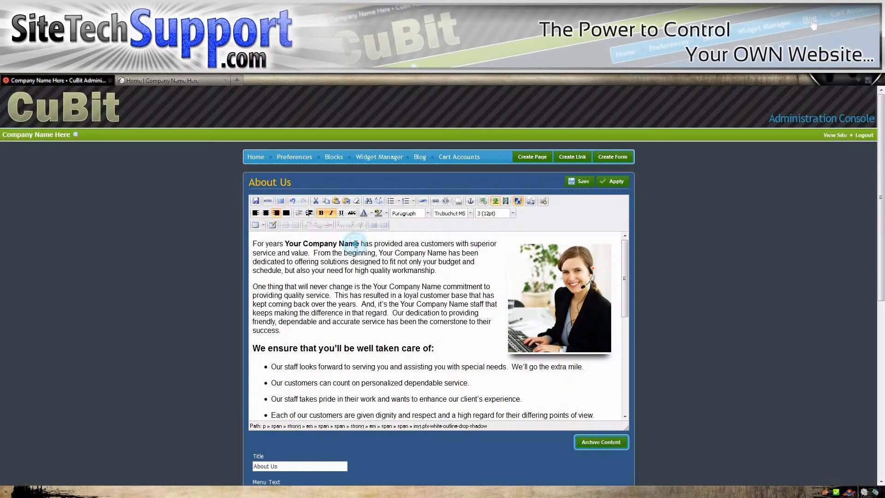
Step: Replace the photo's effect with the PhotoFX Polaroid style
click(519, 201)
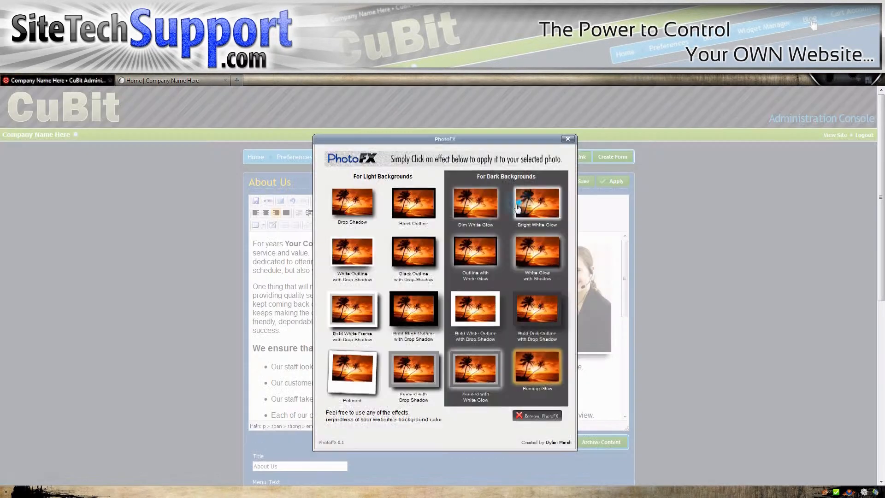
click(567, 140)
click(552, 280)
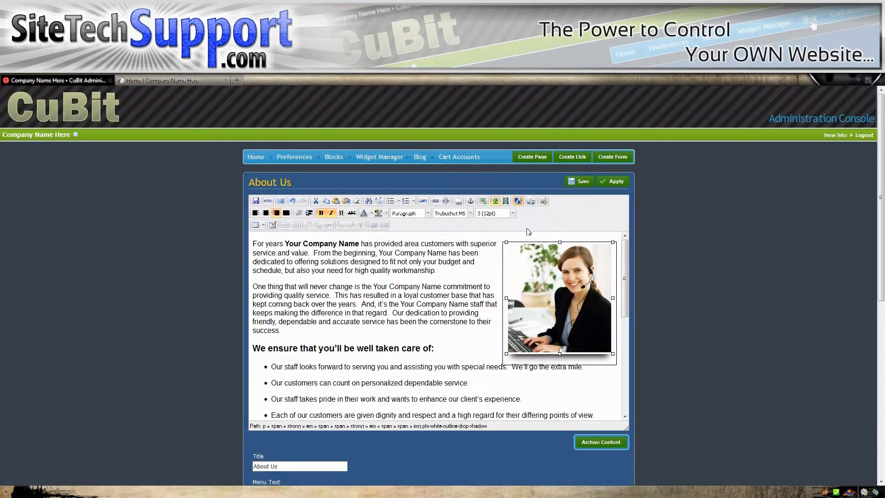
click(519, 201)
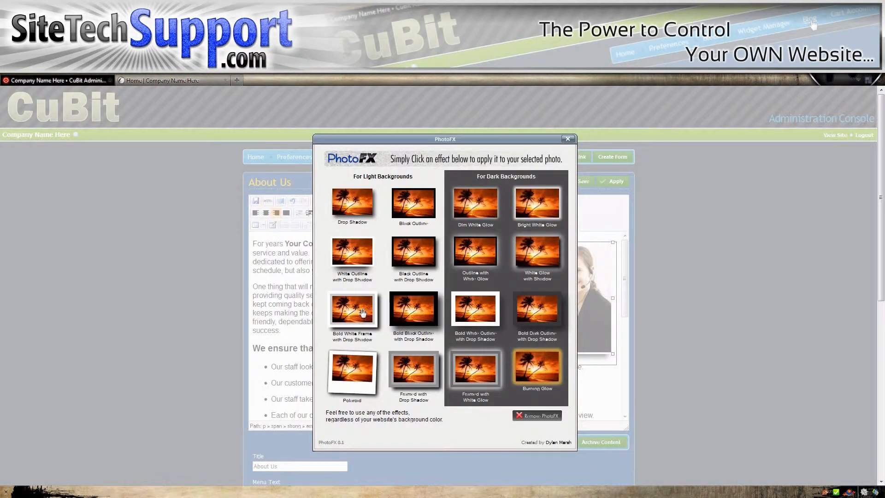
click(352, 367)
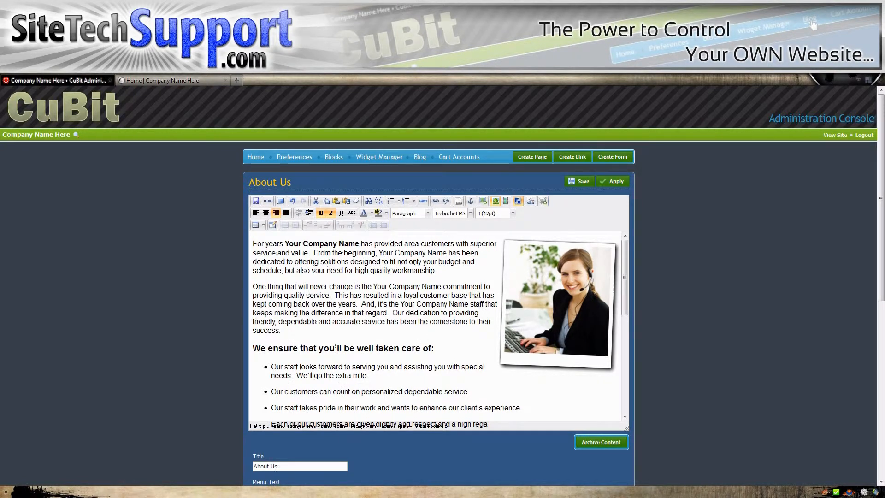
Step: Switch the photo back to the plain Drop Shadow PhotoFX effect
click(533, 285)
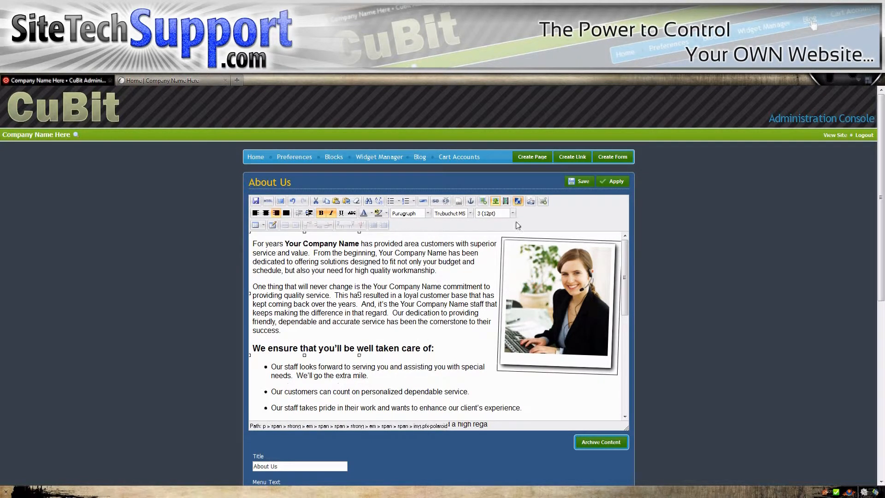
click(518, 201)
click(362, 205)
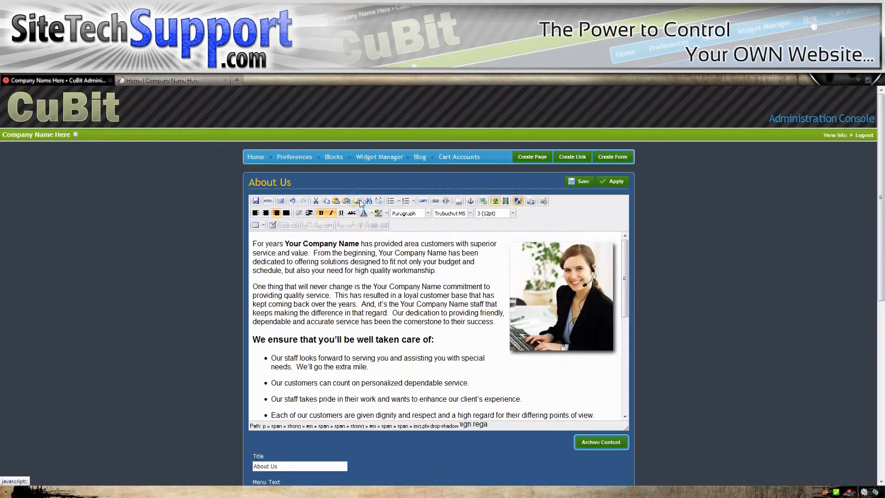
scroll(371, 294, down, 5)
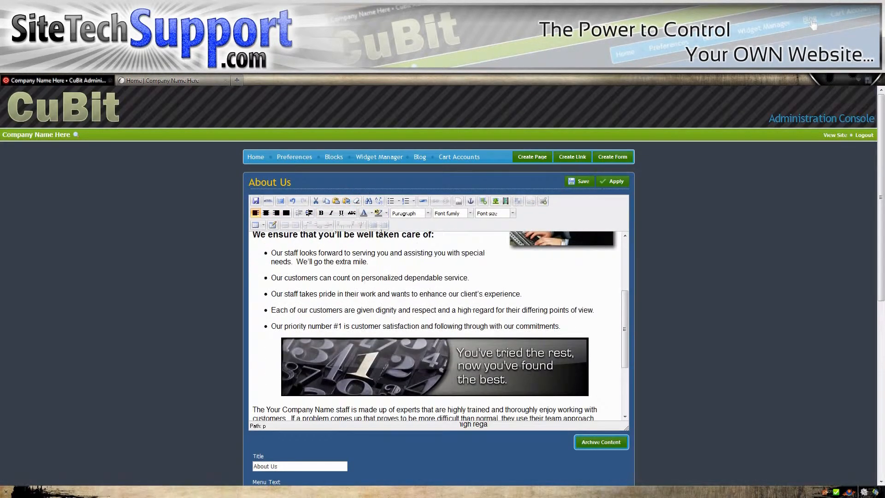
click(355, 252)
scroll(379, 274, up, 3)
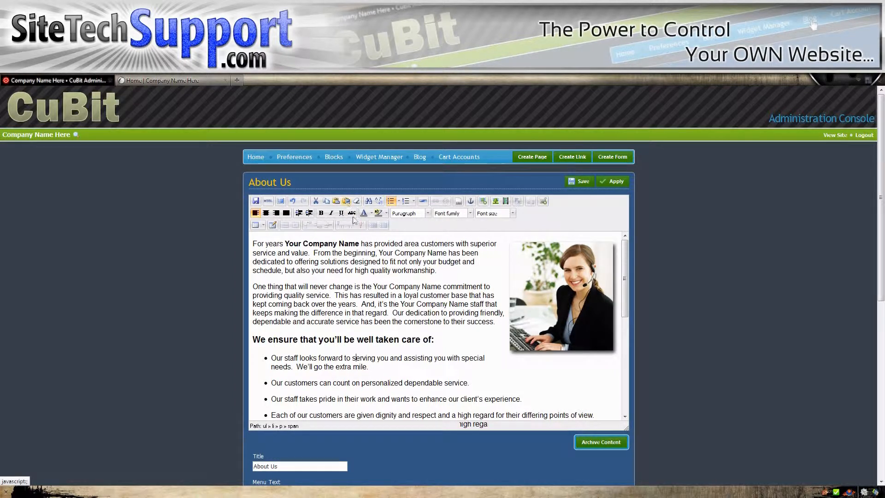
click(366, 252)
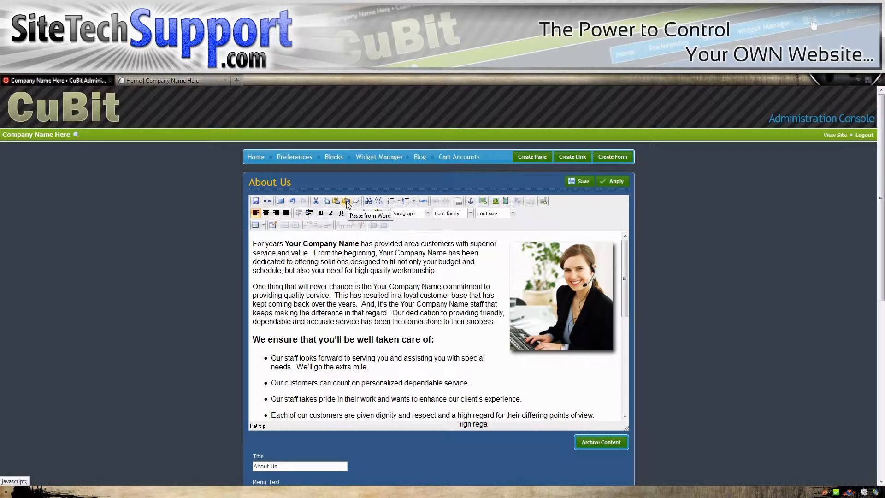
Step: Select the opening paragraph of the page text, from "For years" through "high quality workmanship."
click(253, 242)
drag(253, 242, 442, 275)
key(ctrl+c)
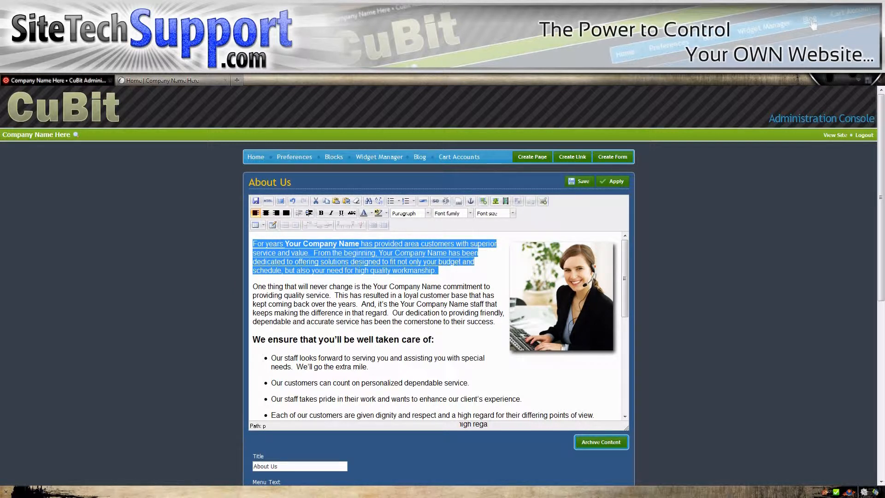
click(381, 261)
Step: Add a new line after the paragraph ending "their success." and insert the copied opening paragraph there with Paste from Word
click(497, 322)
key(Return)
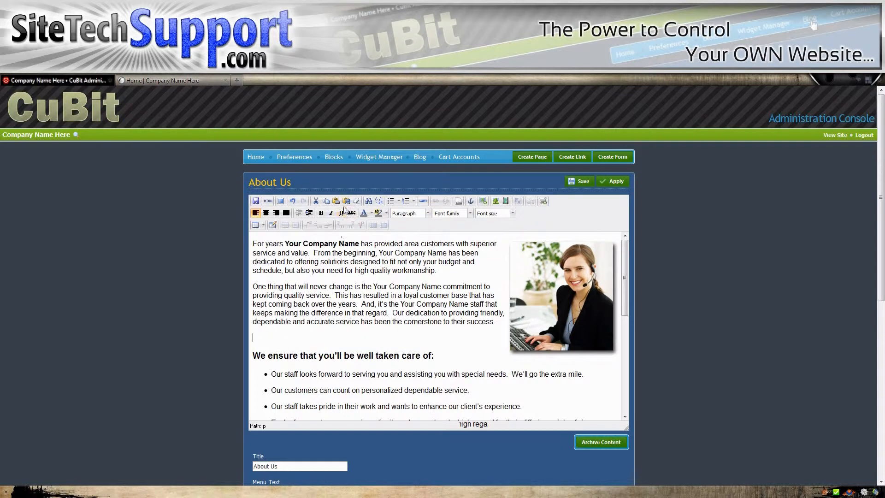
click(347, 202)
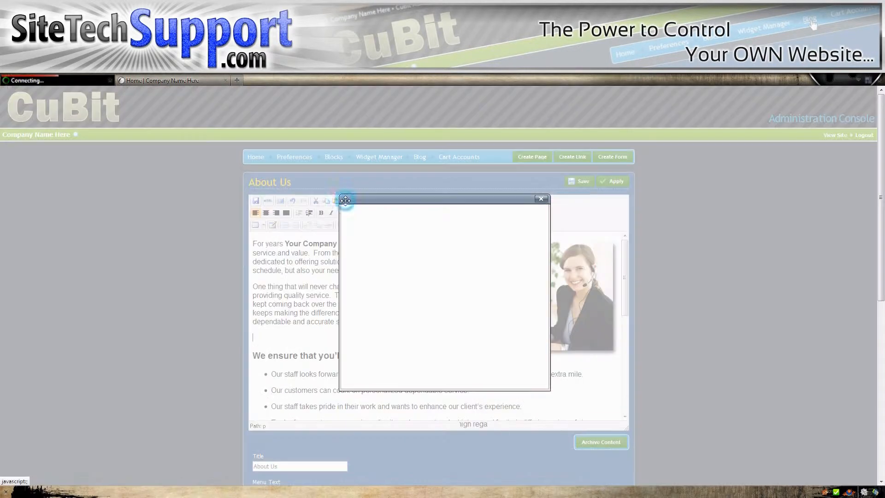
click(402, 237)
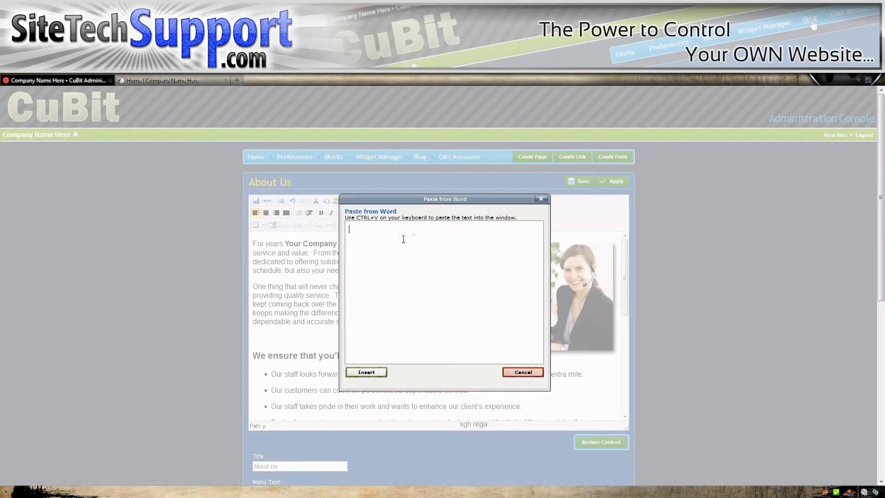
click(378, 233)
key(ctrl+v)
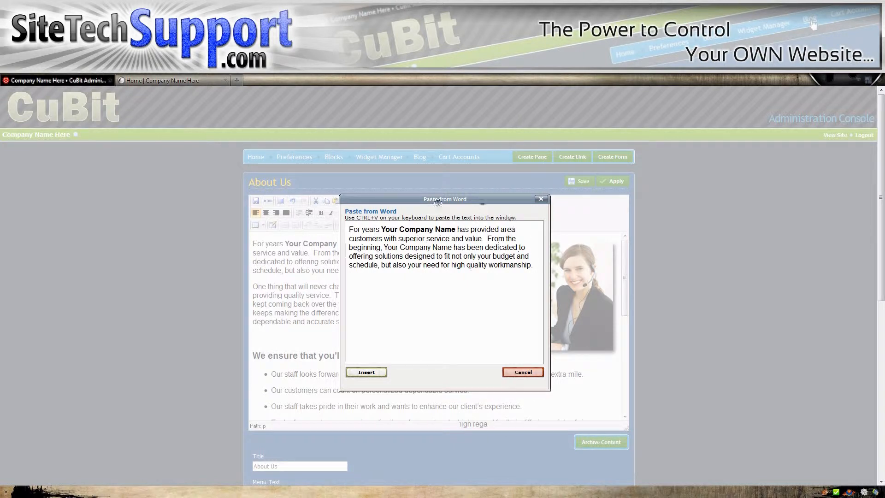
key(BackSpace)
click(367, 372)
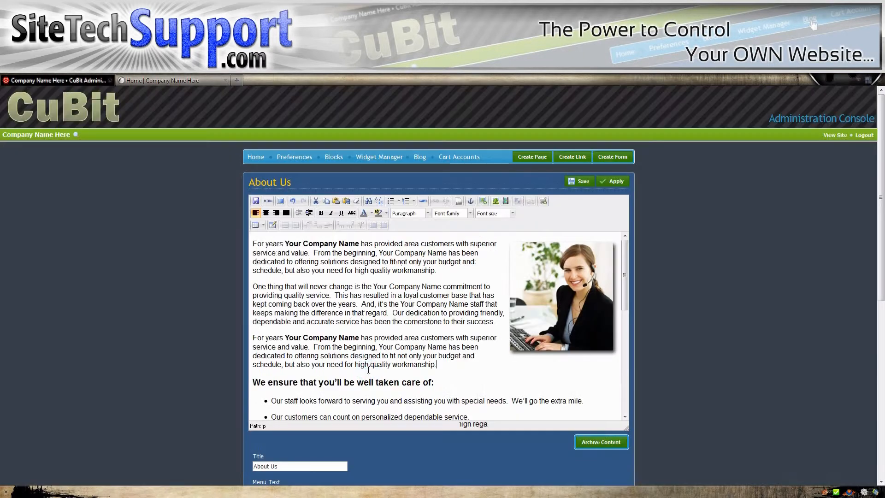
Step: Color the pasted "For years" paragraph above the "We ensure that you'll be well taken care of" heading dark red
drag(252, 337, 436, 365)
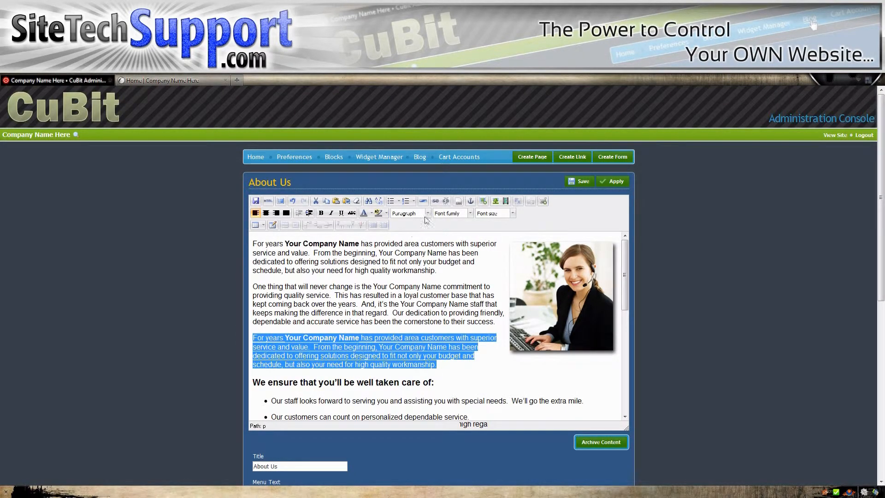
click(371, 213)
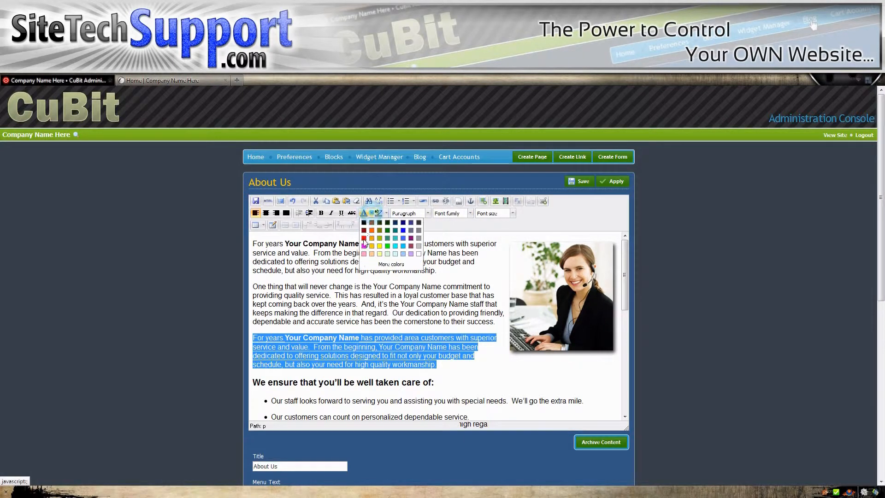
click(364, 231)
click(363, 295)
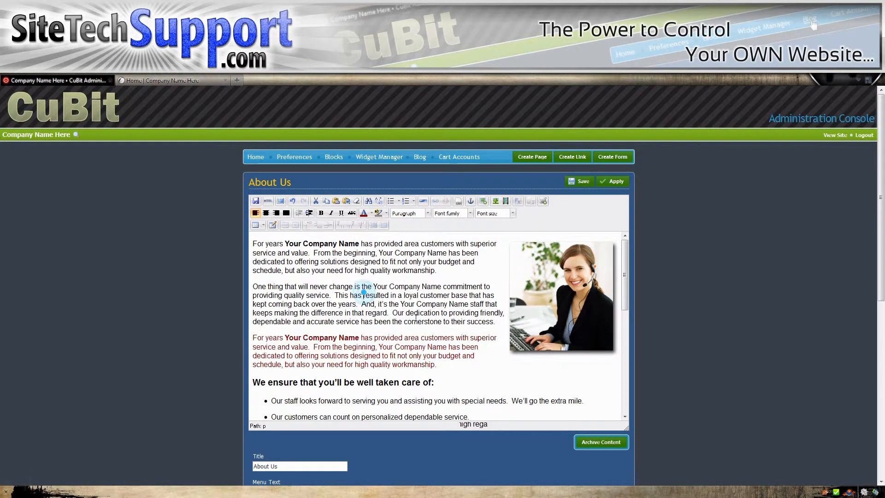
Step: Make the word "has" in the dark red paragraph italic and underlined
double_click(364, 337)
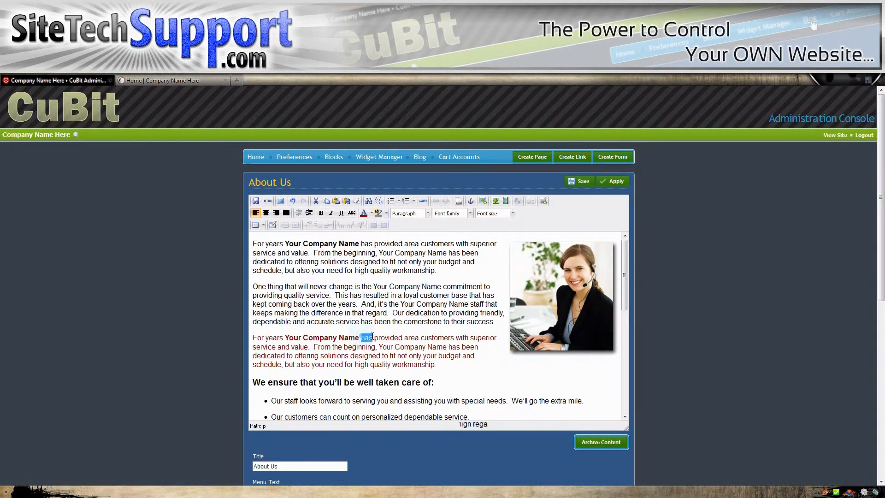
click(332, 213)
click(417, 286)
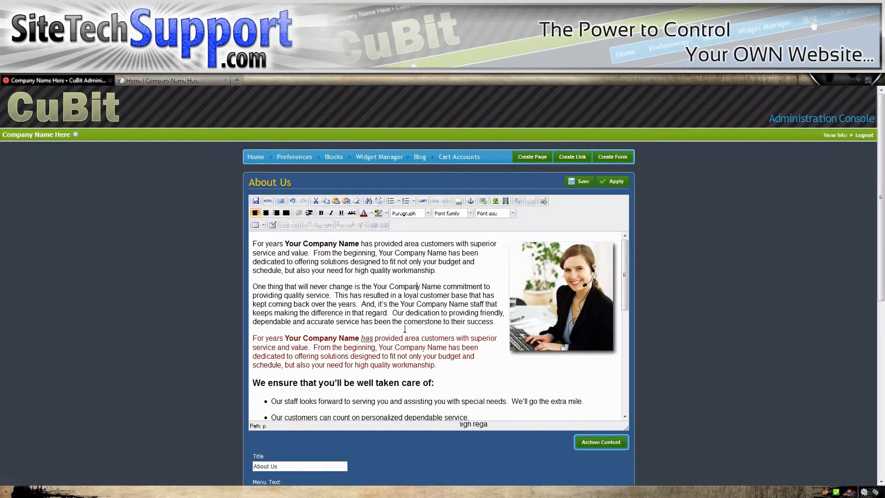
Step: Link the word "area" in the dark red paragraph to the site's Services page
double_click(410, 339)
click(417, 339)
double_click(417, 338)
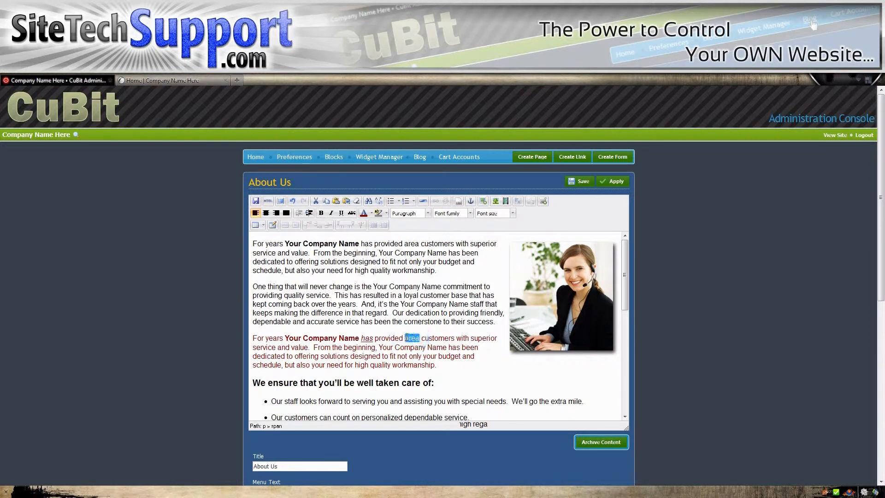
click(459, 201)
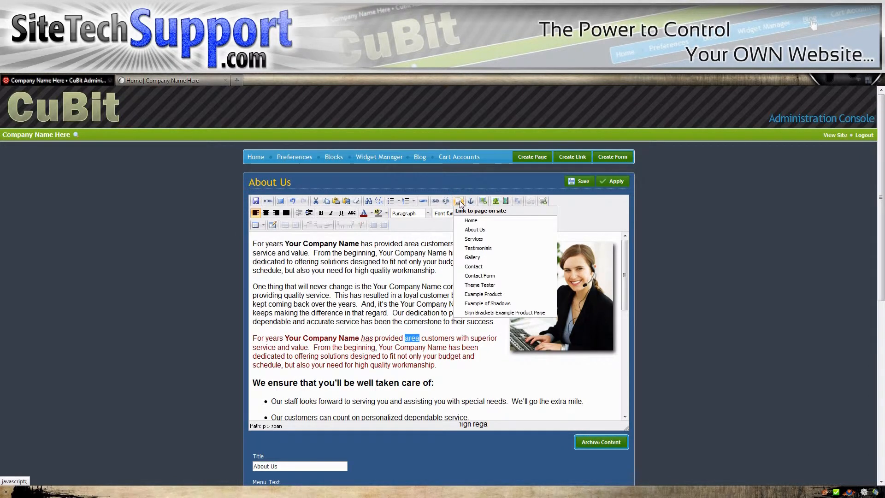
click(475, 239)
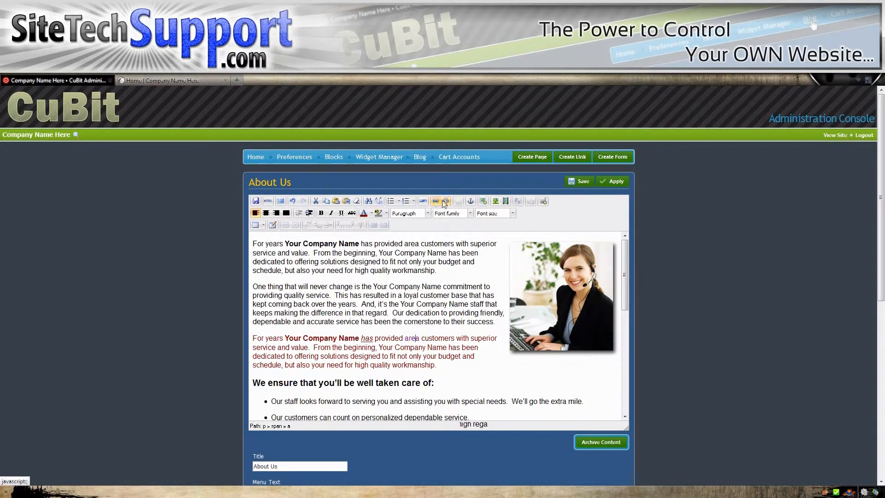
Step: Edit the Services link on the word "area" so its target opens in a new window (_blank)
click(436, 203)
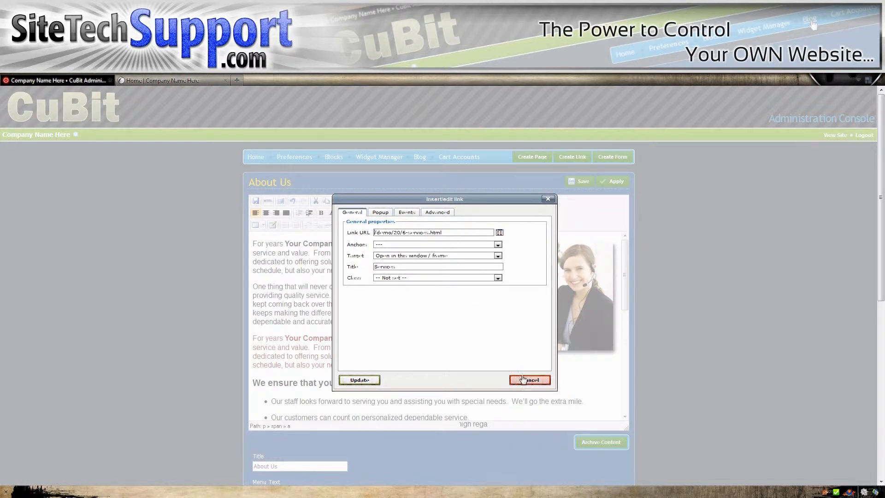
click(422, 256)
click(413, 267)
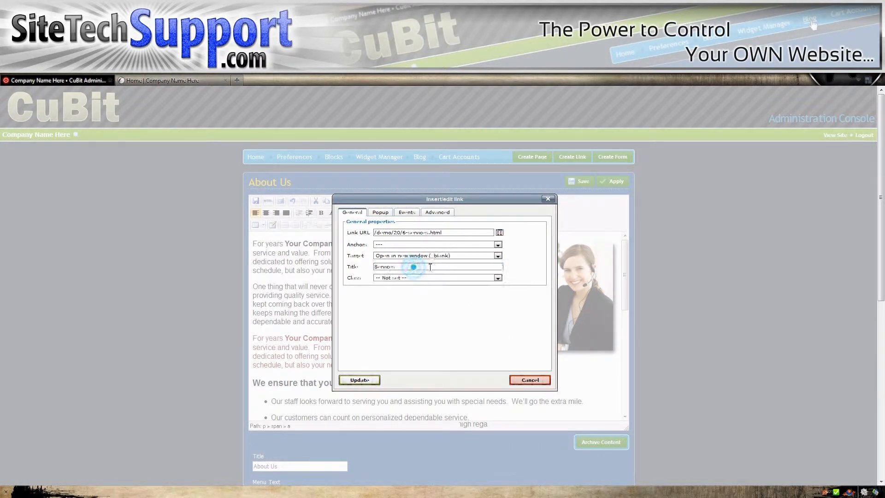
double_click(415, 266)
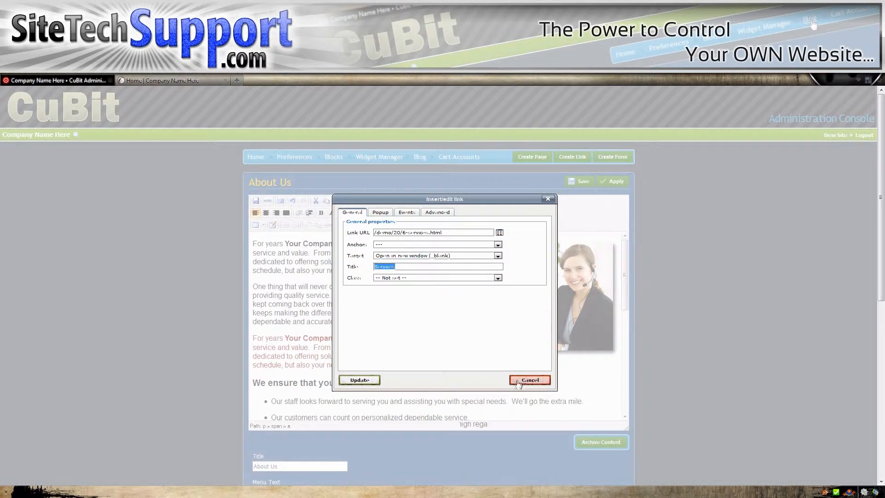
click(359, 379)
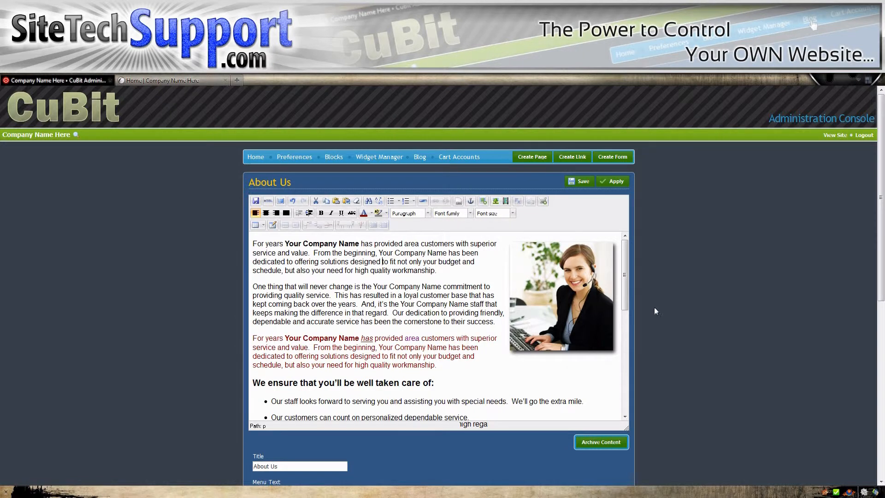
Step: Delete the dark red duplicate paragraph above the "We ensure that you'll be well taken care of" heading
scroll(665, 304, down, 3)
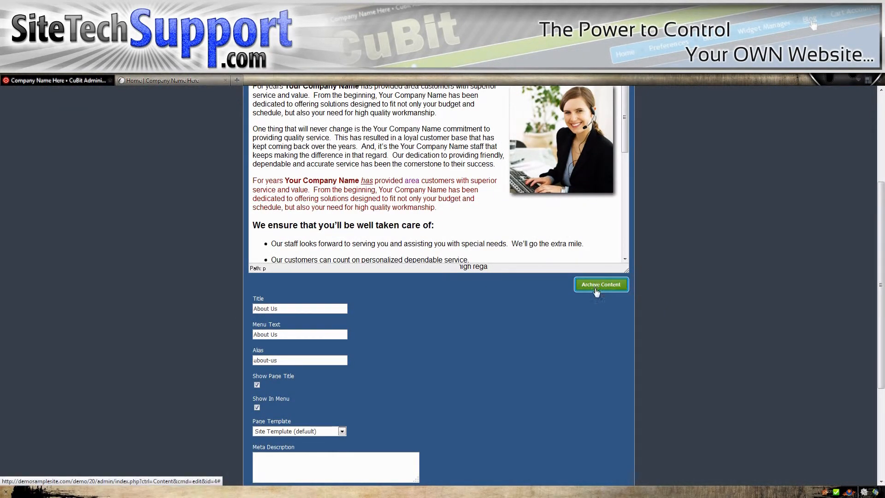
drag(438, 208, 252, 181)
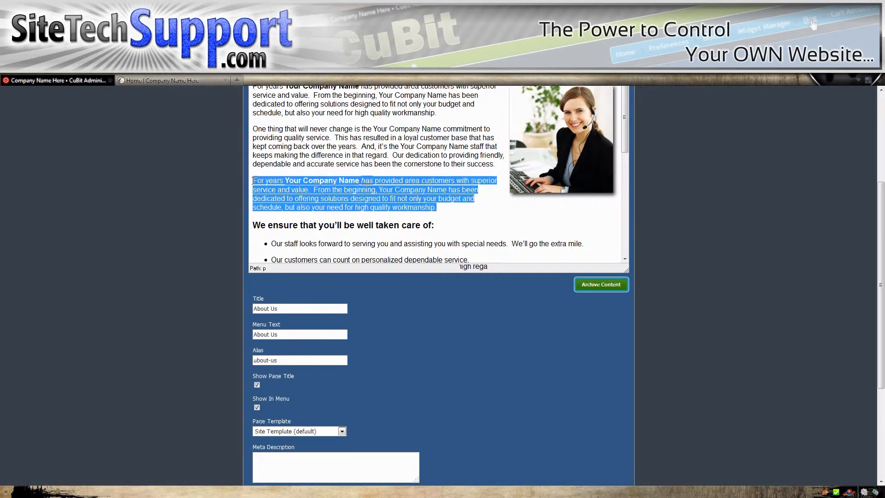
key(Delete)
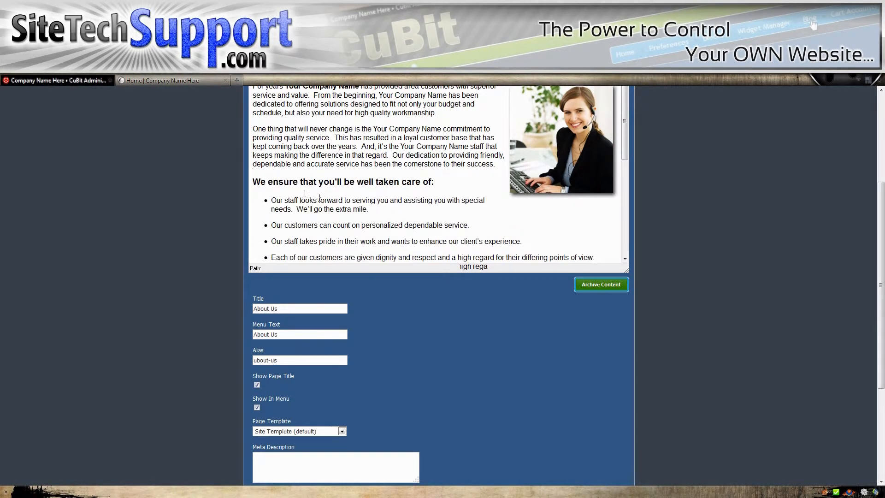
Step: Archive the About Us page content and confirm leaving the page so the editor reloads
scroll(673, 253, up, 2)
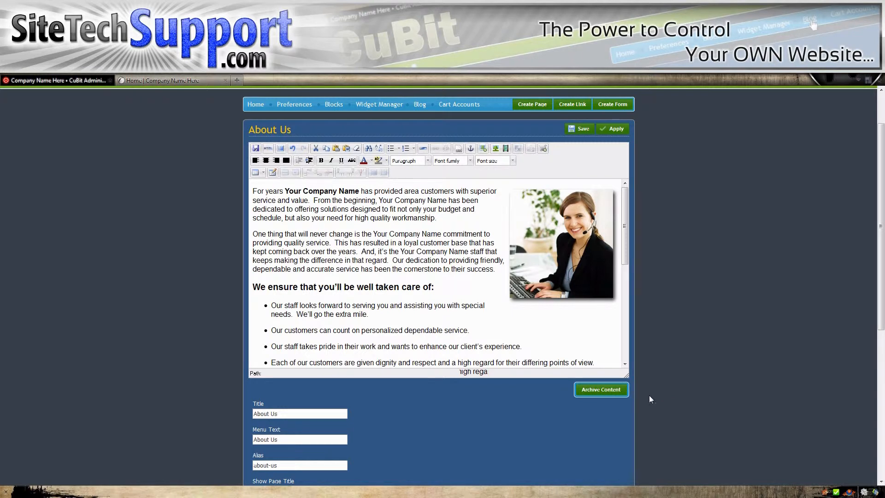
click(595, 393)
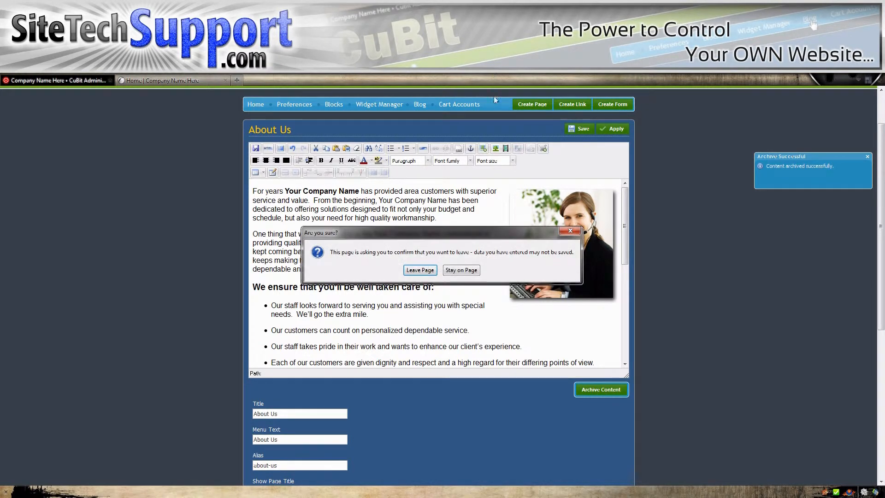
click(420, 269)
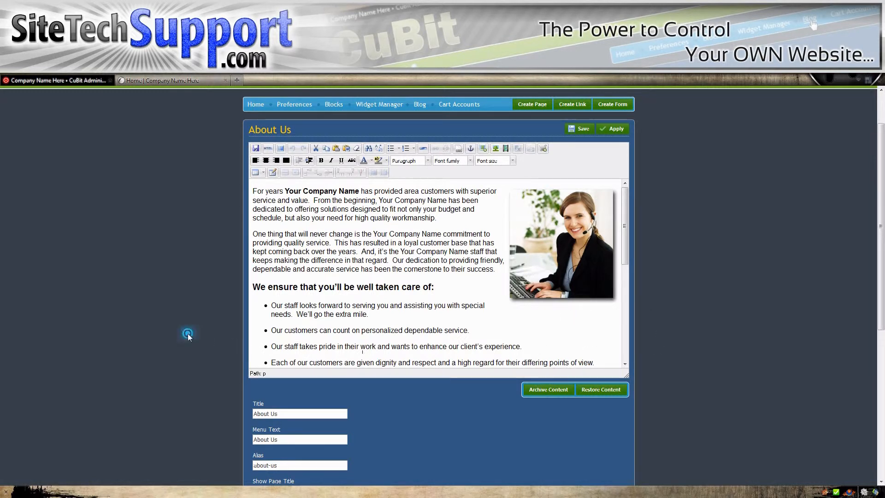
Step: Turn off Show In Menu for the About Us page
scroll(214, 327, down, 3)
scroll(212, 318, down, 1)
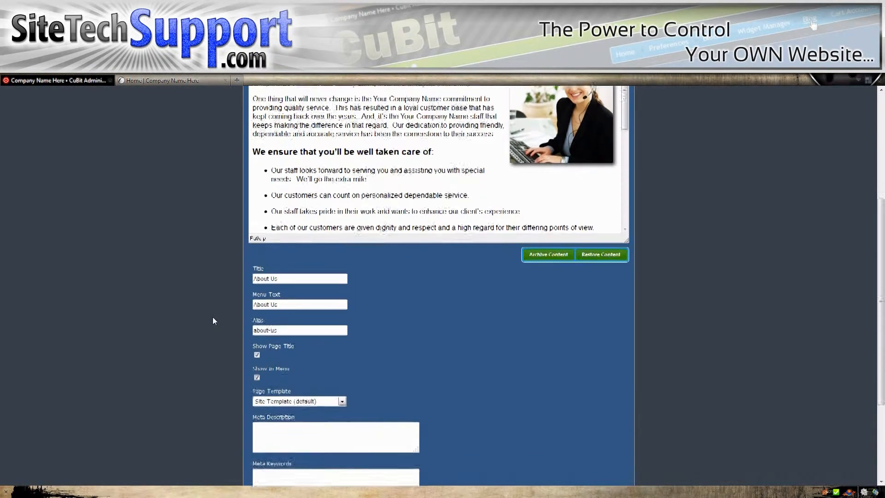
mouse_move(258, 355)
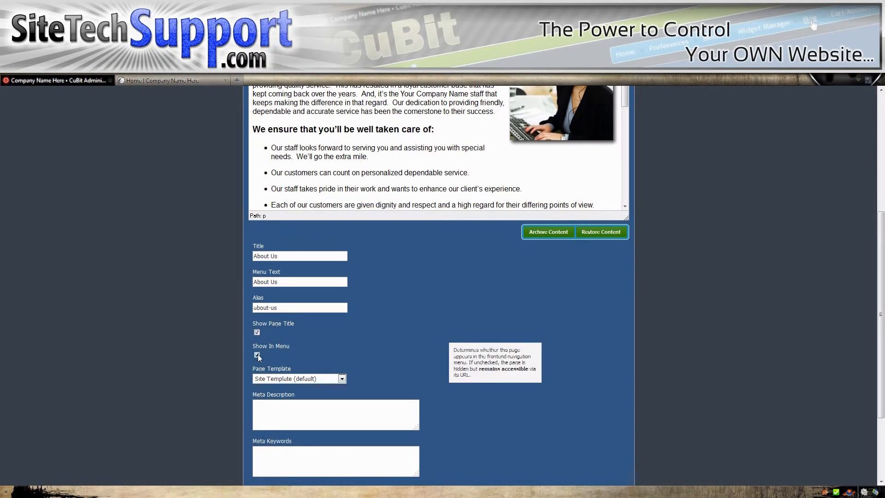
click(257, 355)
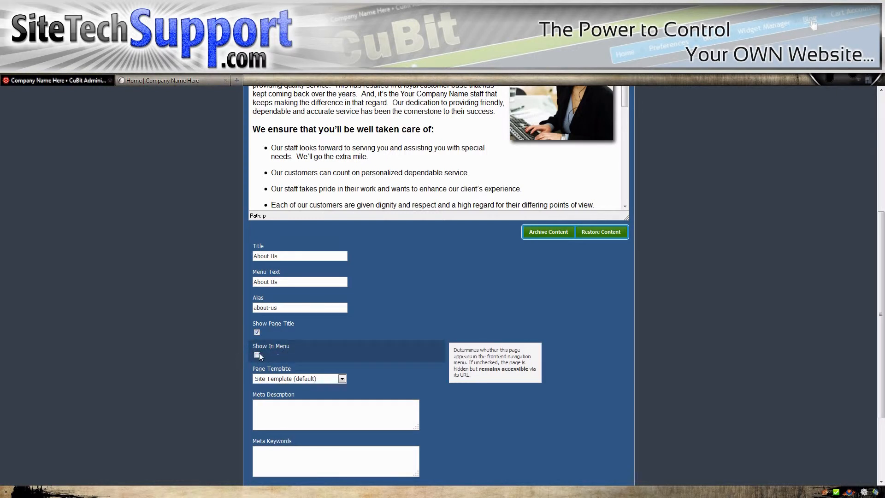
Step: Switch to the live site, open its About Us page and examine the title above the text
mouse_move(269, 332)
click(161, 80)
drag(224, 291, 451, 298)
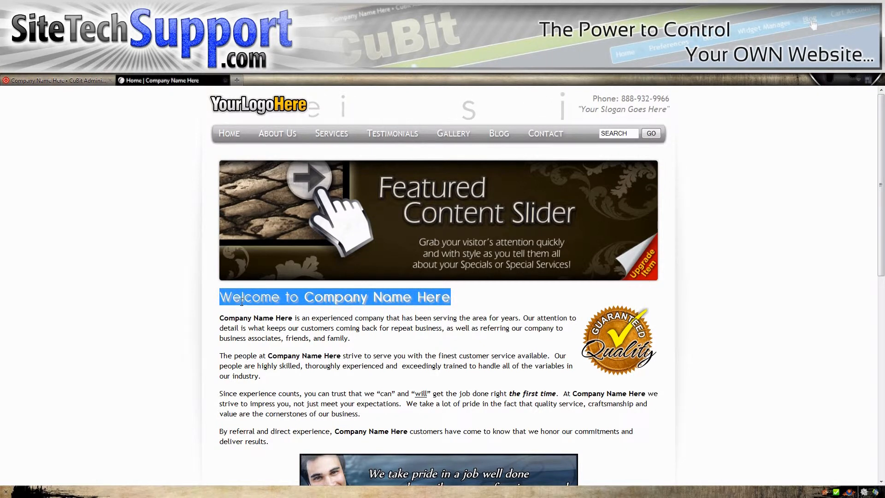
click(277, 134)
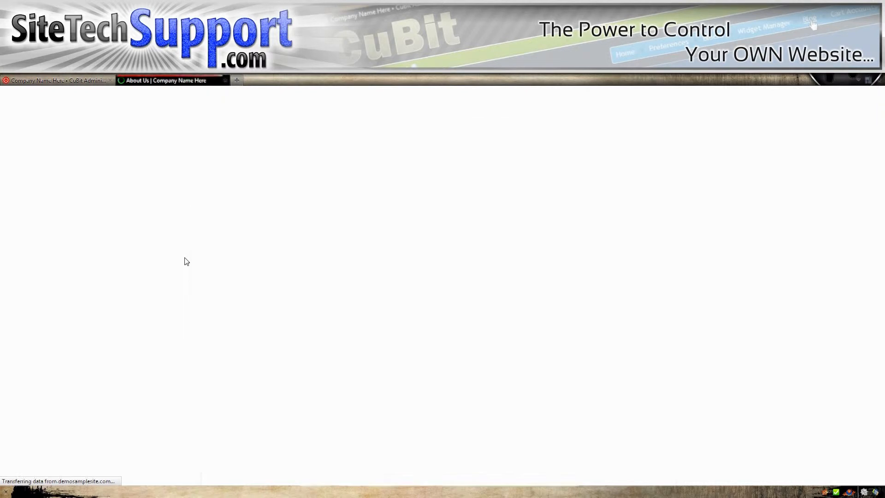
drag(472, 157, 399, 156)
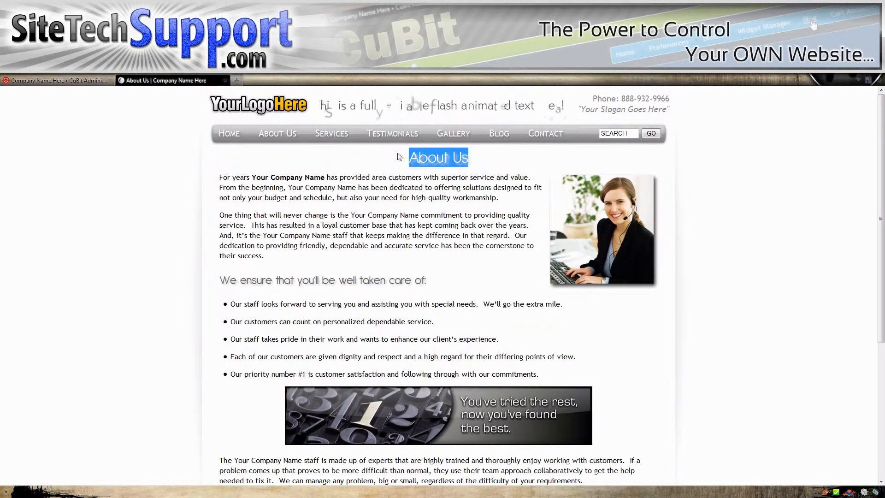
Step: Turn off Show Page Title in the page editor, apply the settings and reload the live About Us page
click(87, 80)
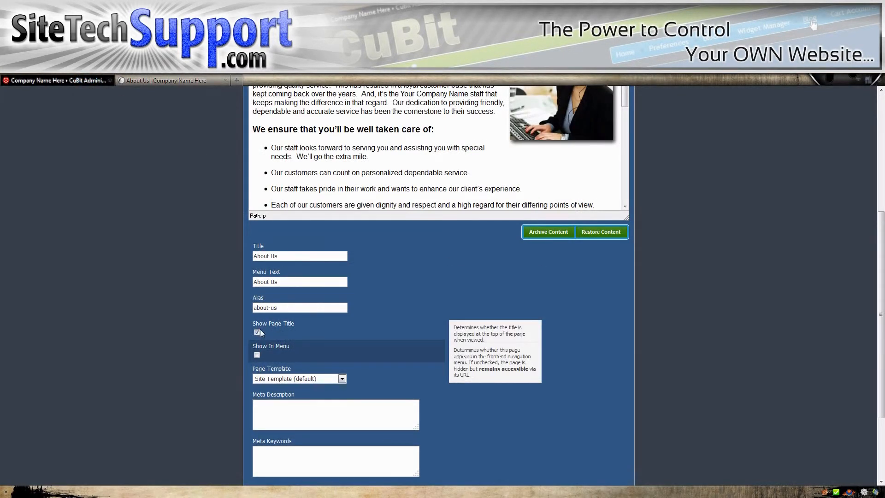
scroll(203, 311, up, 5)
click(595, 182)
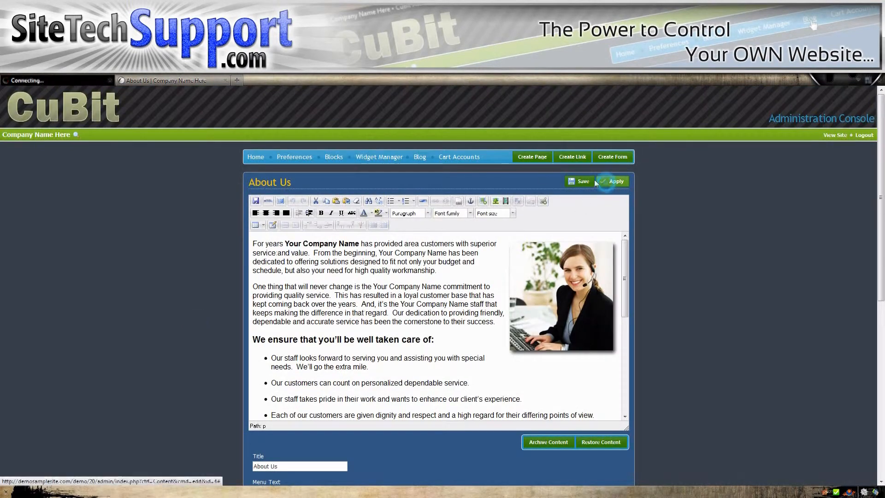
click(171, 80)
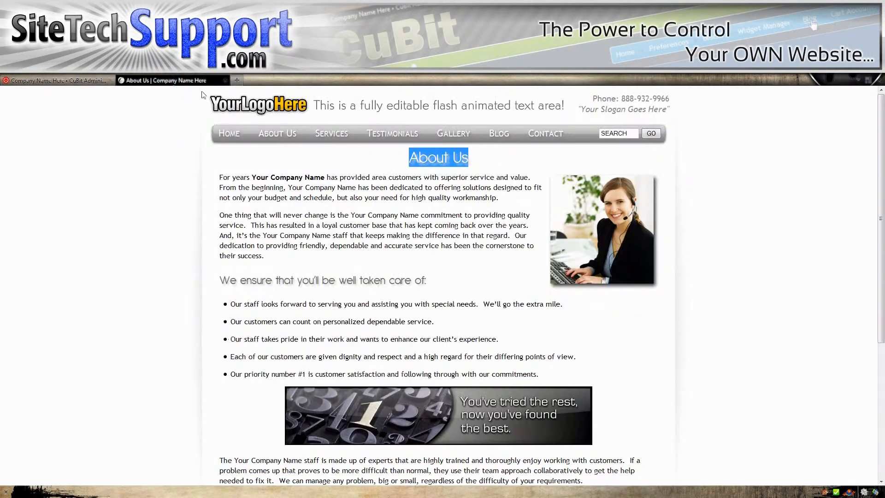
key(F5)
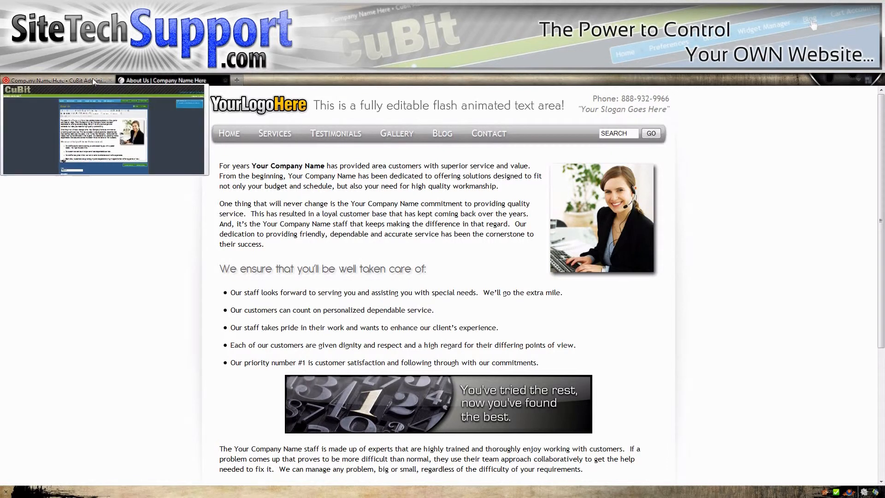
Step: Return to the page editor, turn Show In Menu back on for About Us and apply the change
click(56, 80)
scroll(239, 369, down, 3)
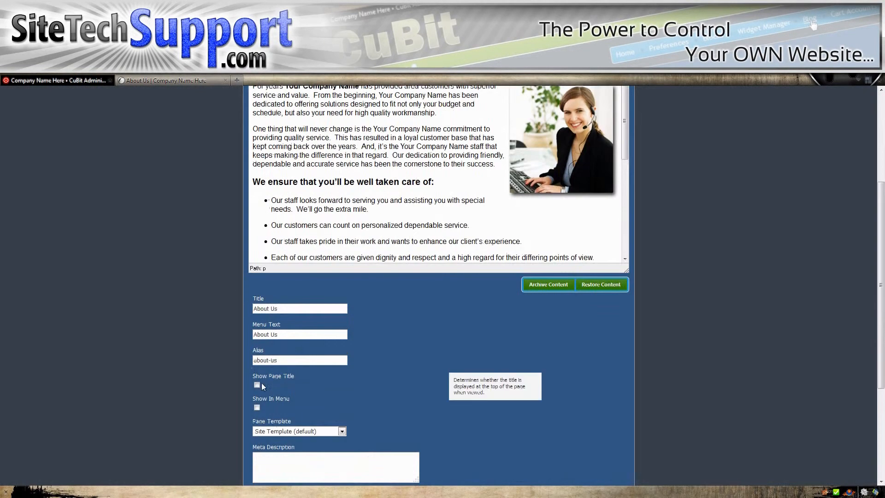
click(257, 407)
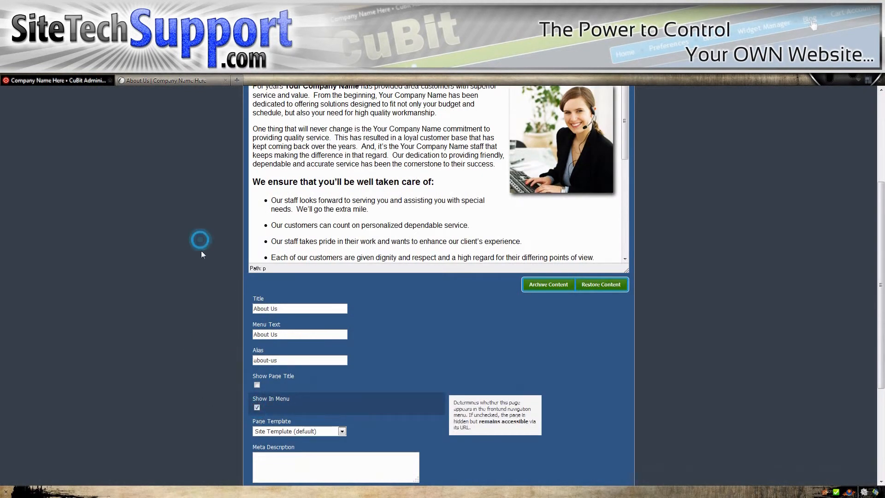
scroll(201, 251, up, 3)
click(623, 184)
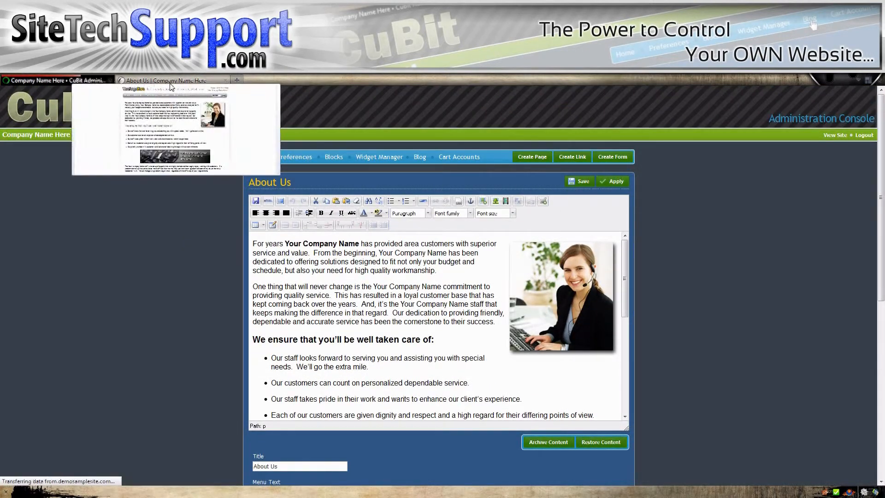
Step: Switch to the live About Us page and reload it to check the navigation menu
click(170, 84)
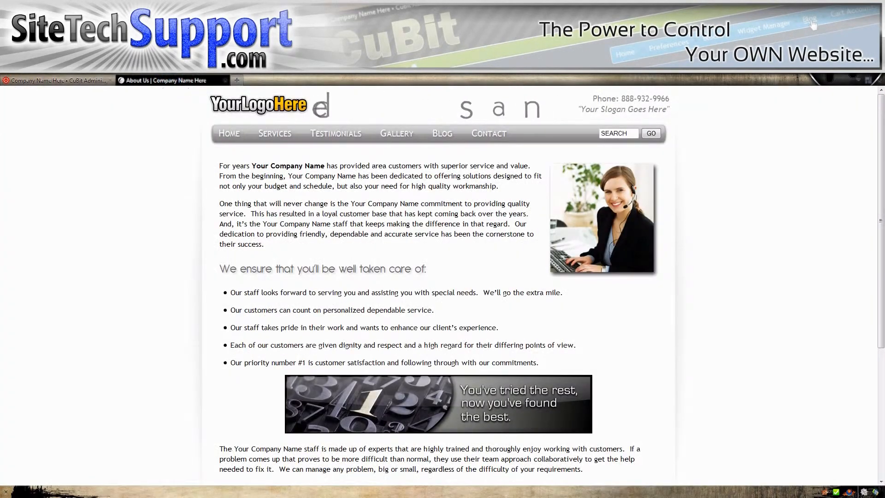
key(F5)
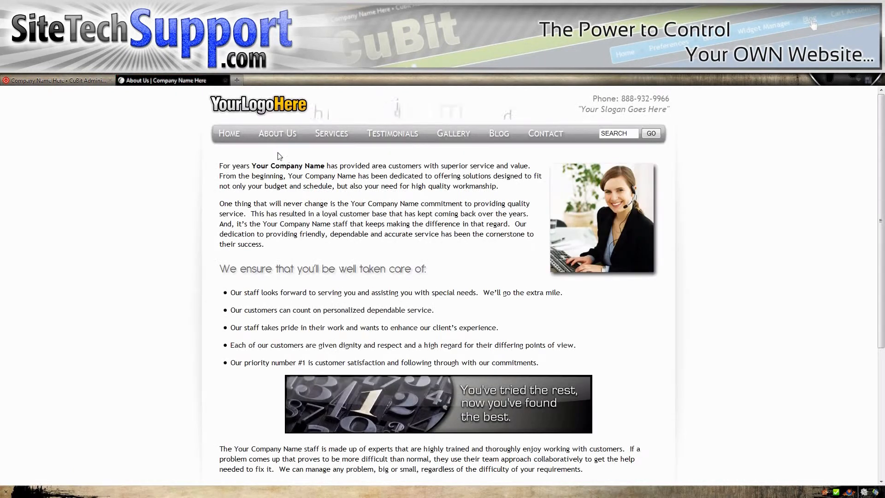
Step: Return to the page editor, turn Show Page Title back on for About Us and apply the change
click(93, 82)
scroll(192, 270, down, 5)
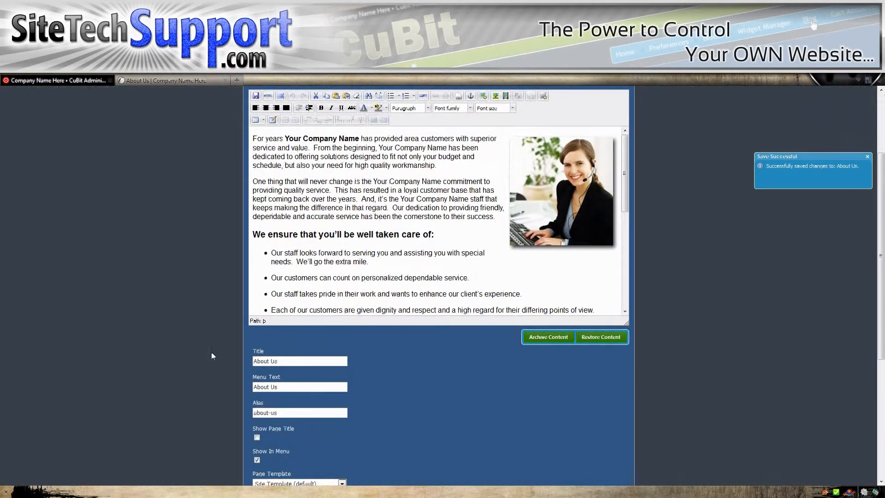
scroll(167, 326, up, 5)
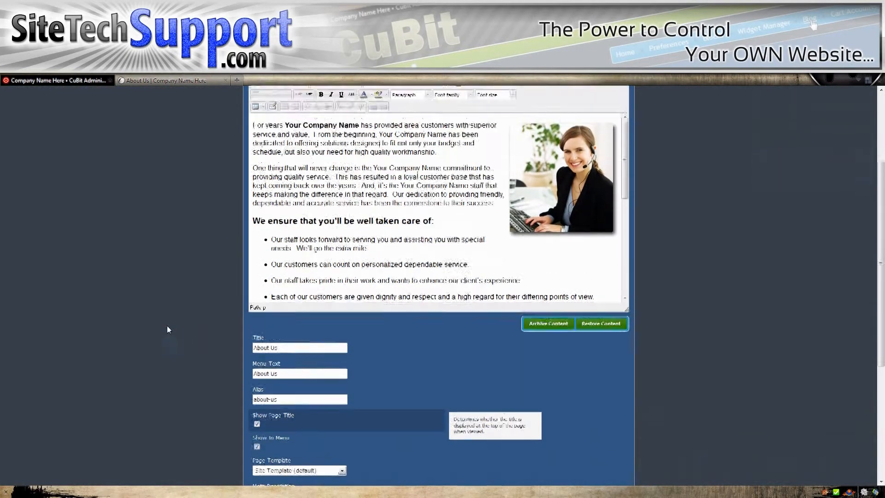
click(615, 181)
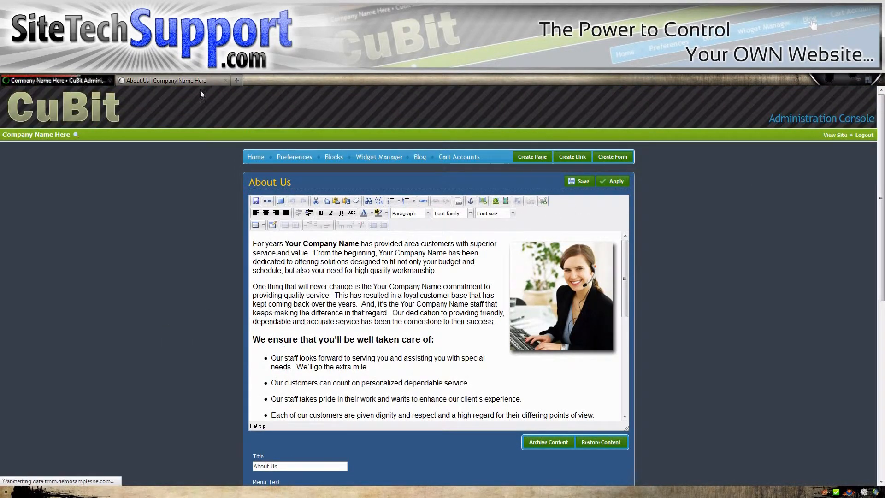
Step: Reload the live About Us page and highlight the page title above the text
click(176, 83)
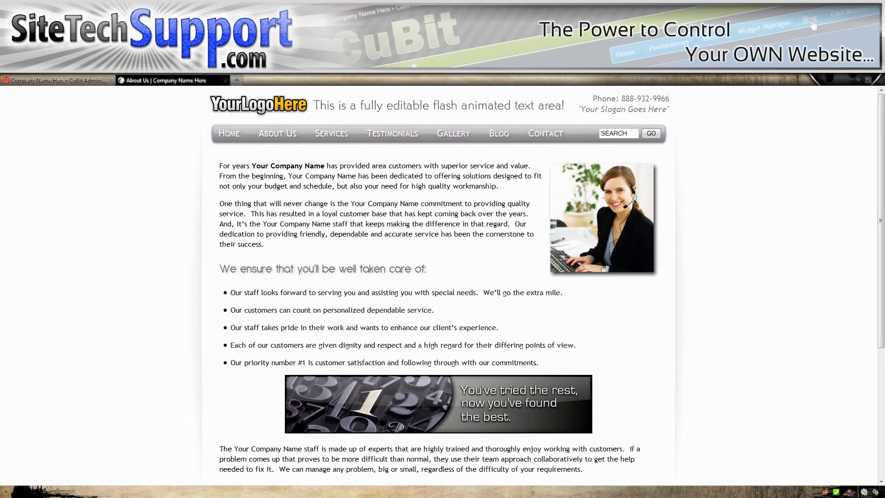
key(F5)
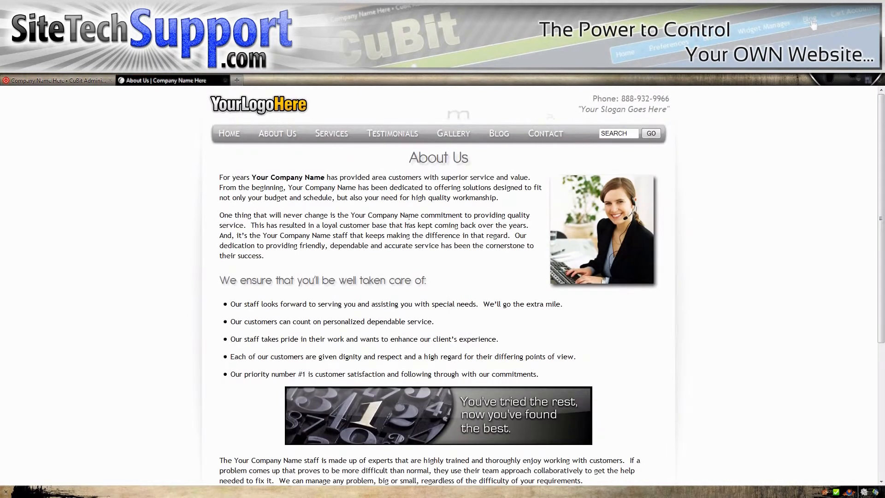
drag(470, 156, 364, 152)
click(143, 212)
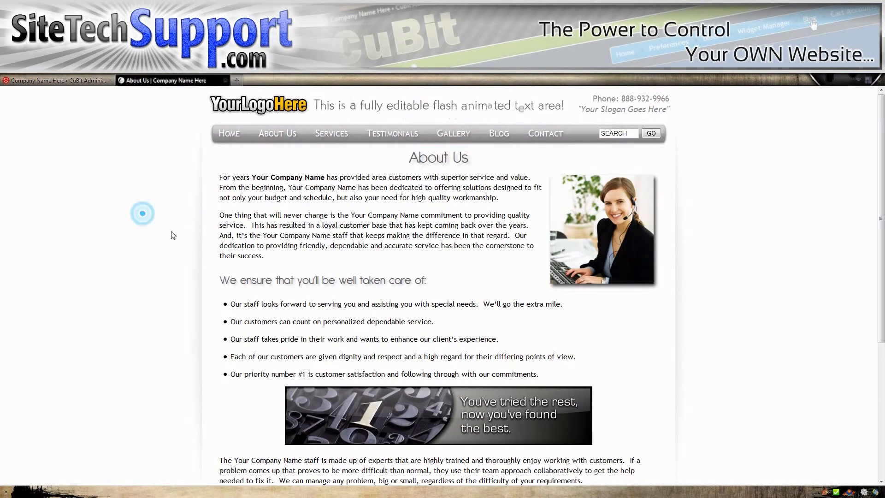
drag(482, 159, 388, 162)
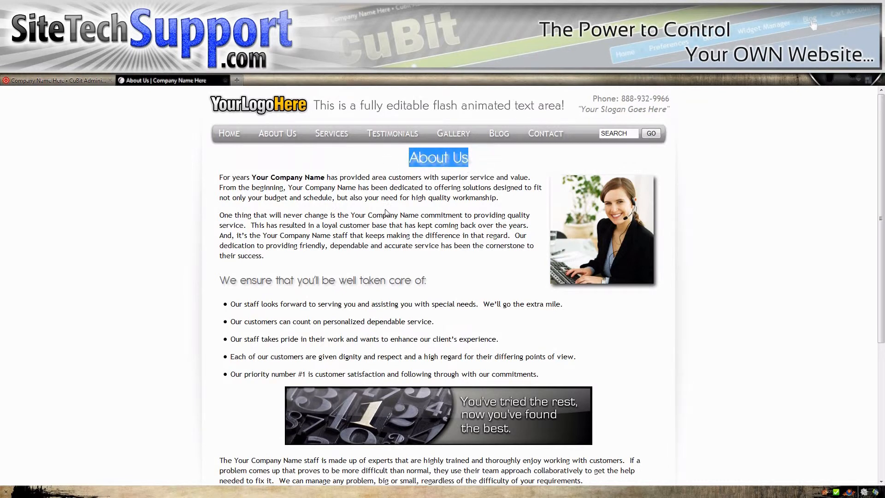
Step: Return to the page editor and review the About Us content and its settings, from Title and Show Page Title to the meta fields and Notes
click(103, 82)
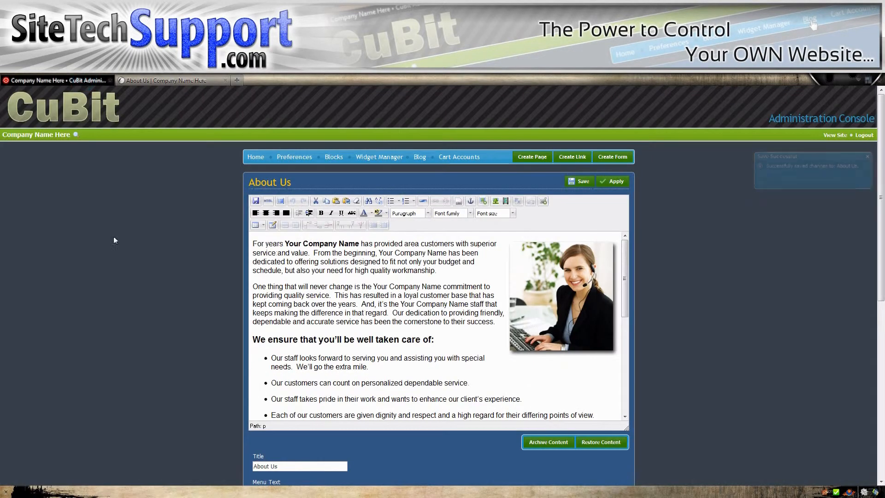
scroll(162, 298, down, 6)
mouse_move(276, 390)
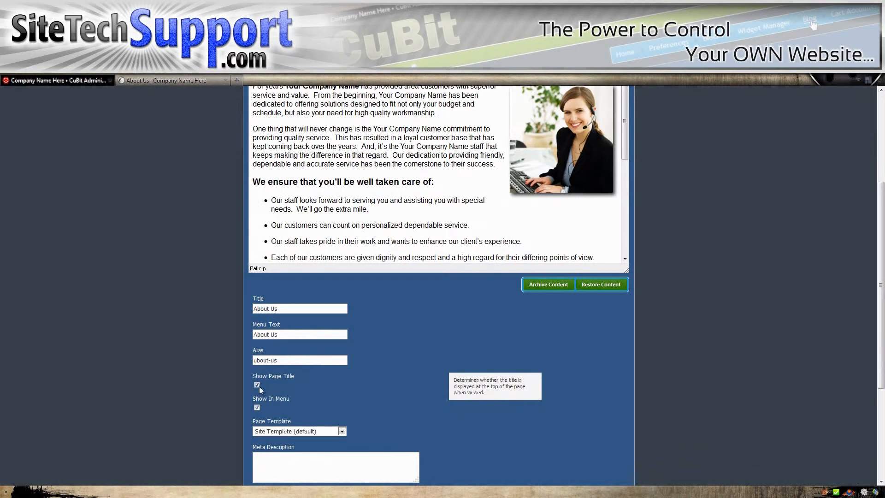
scroll(190, 294, up, 4)
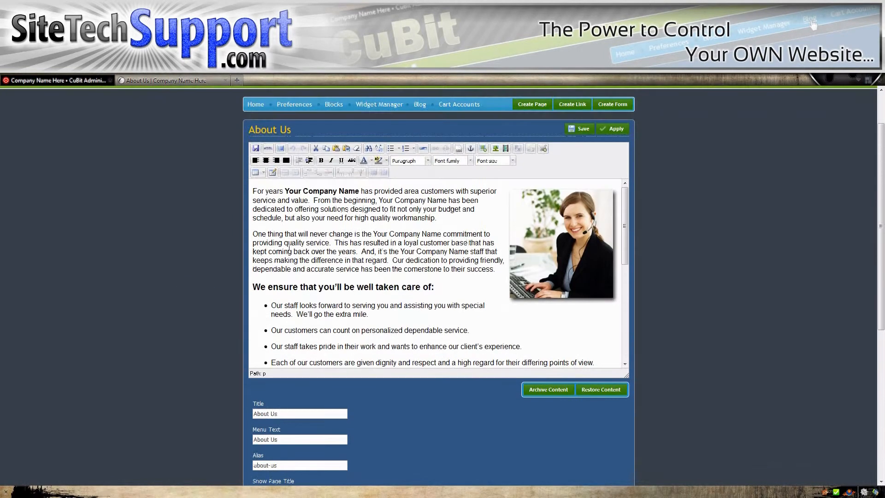
click(251, 189)
click(193, 228)
scroll(208, 243, down, 3)
scroll(207, 242, down, 3)
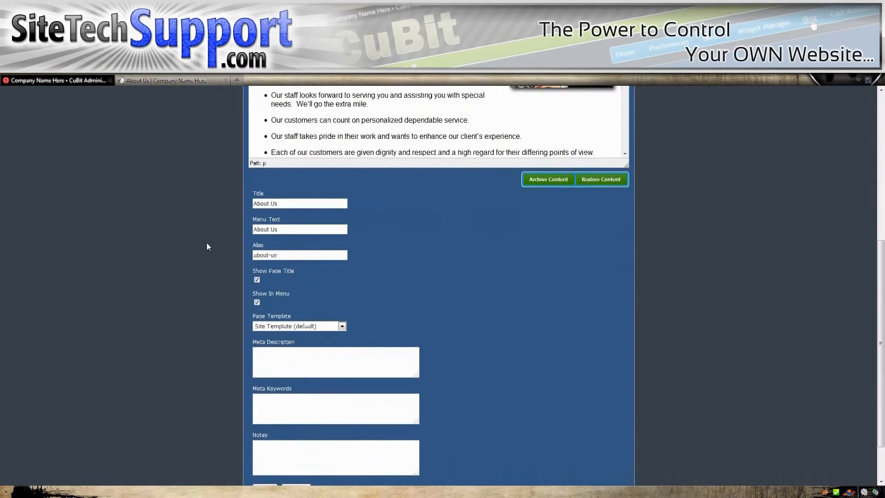
scroll(216, 285, up, 7)
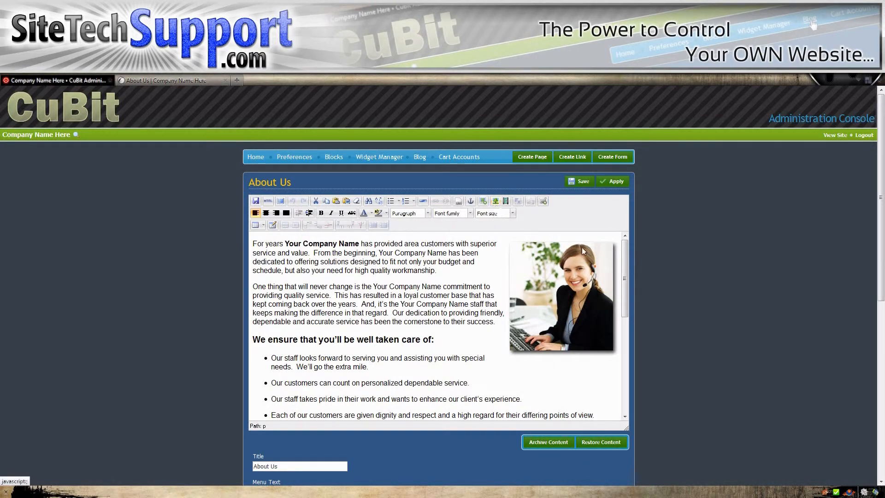
click(433, 250)
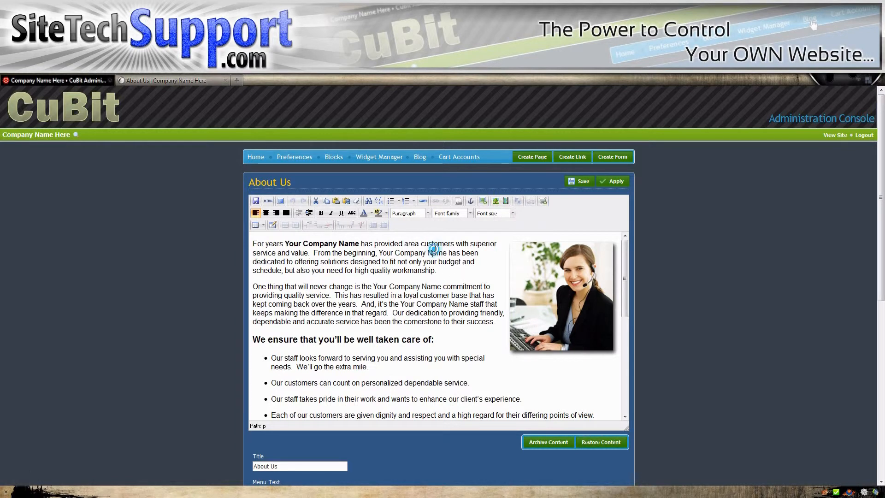
click(452, 243)
click(456, 243)
click(469, 243)
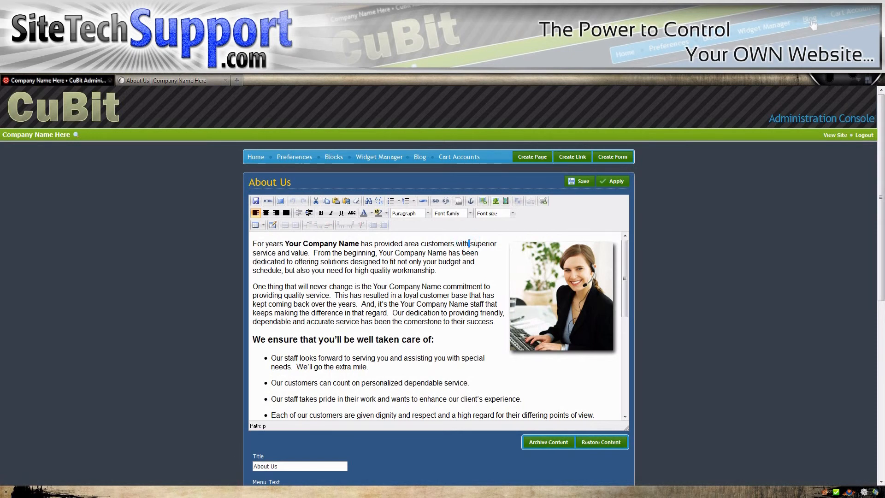